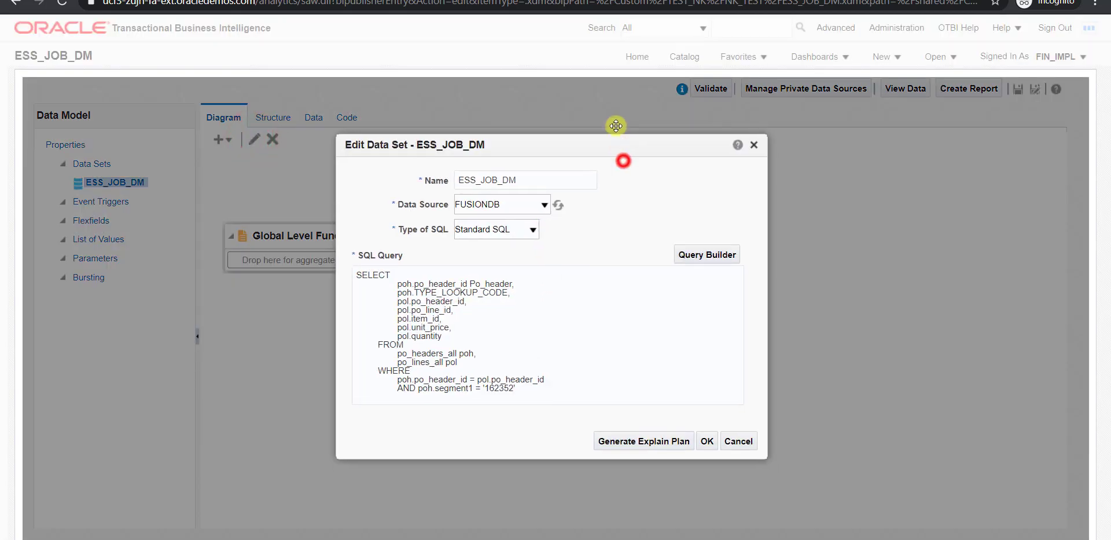
Select the data set's entire SQL query, switch to the text editor and delete the segment1 condition and semicolon after AND.
left_click(509, 347)
key("ctrl+a")
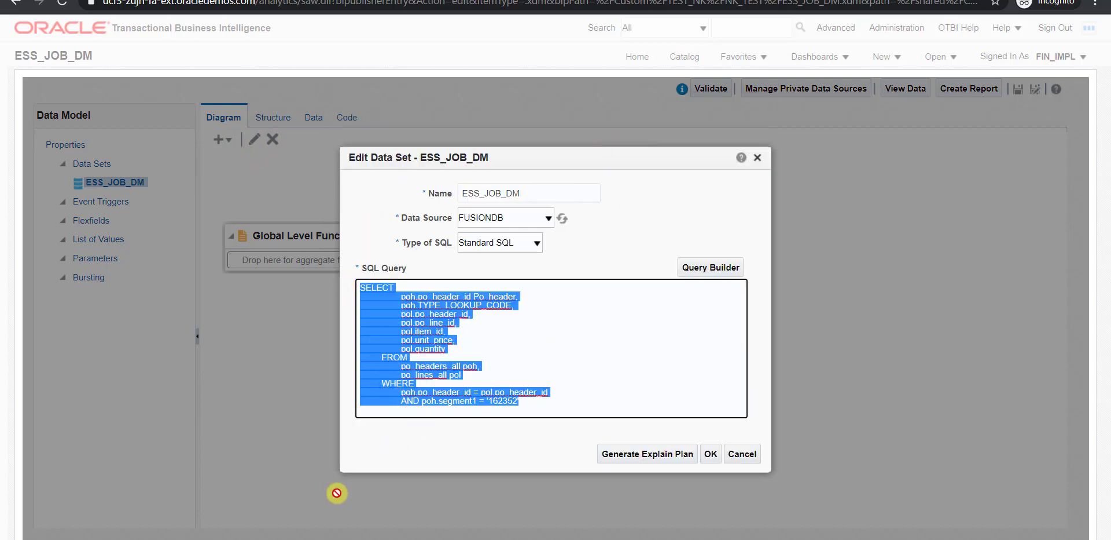
key("alt+Tab")
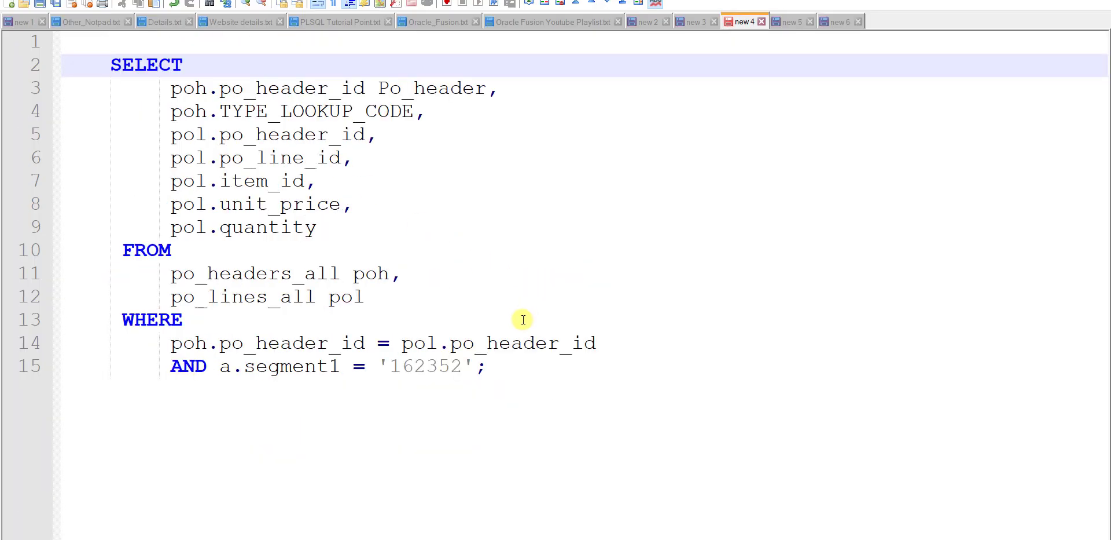
left_click_drag(473, 367, 218, 370)
key("BackSpace")
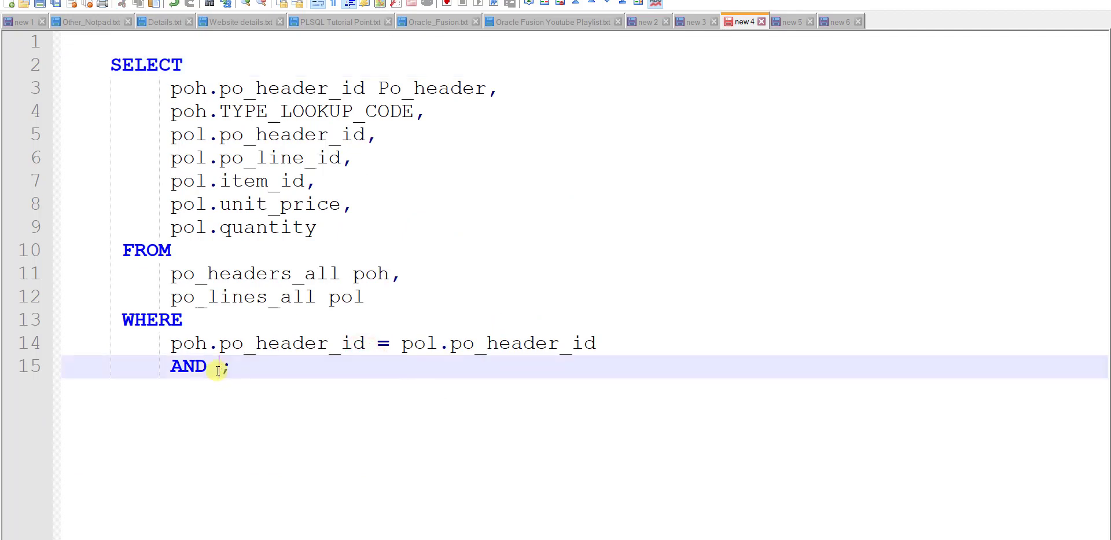
key("Delete")
Complete the AND clause on the query's last line with the bind condition poh.TYPE_LOOKUP_CODE =:TYPE_LOOKUP_CODE.
double_click(288, 107)
key("ctrl+c")
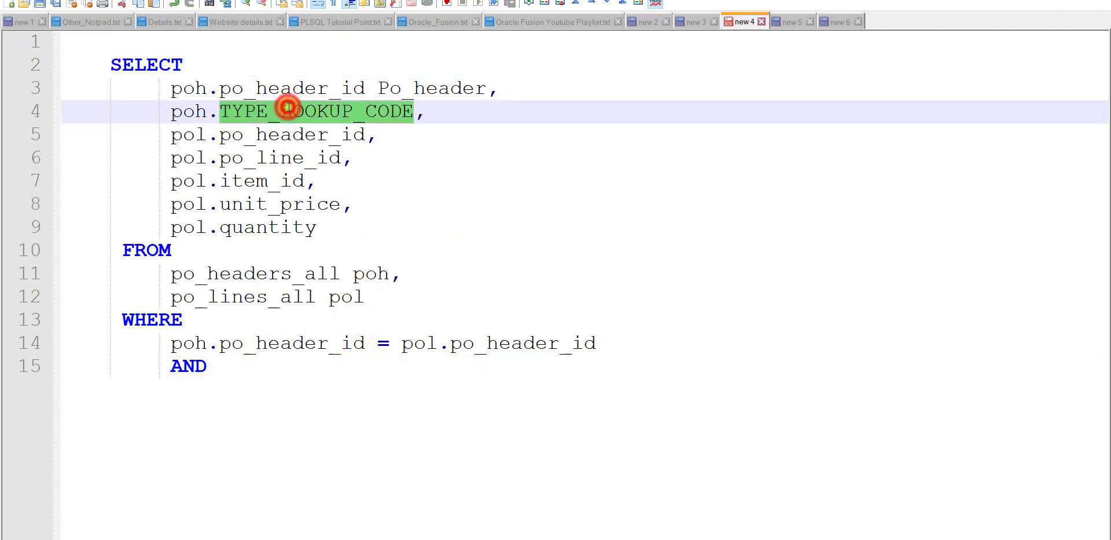
left_click(272, 363)
type("poh")
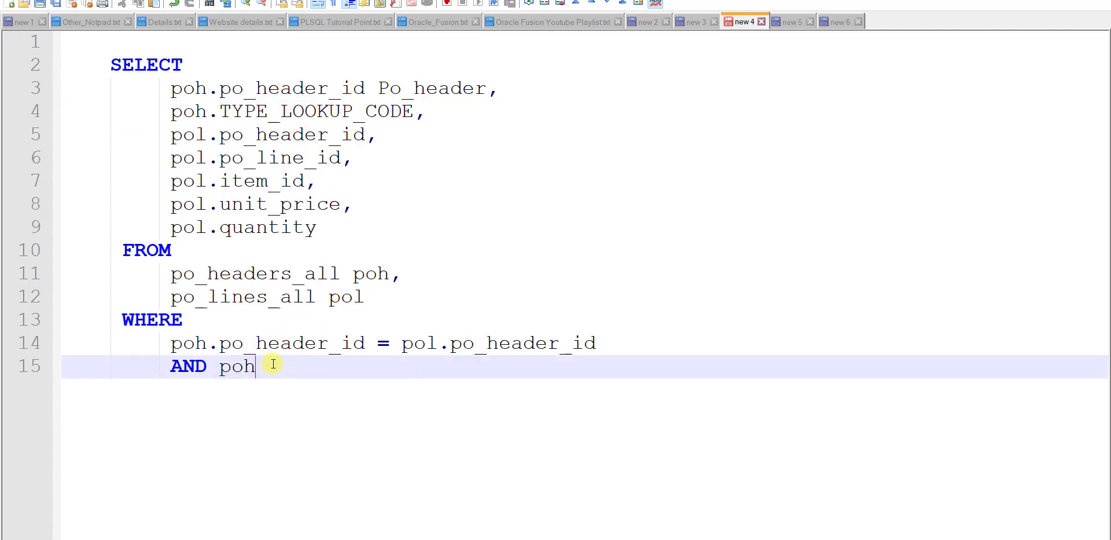
type(".")
key("ctrl+v")
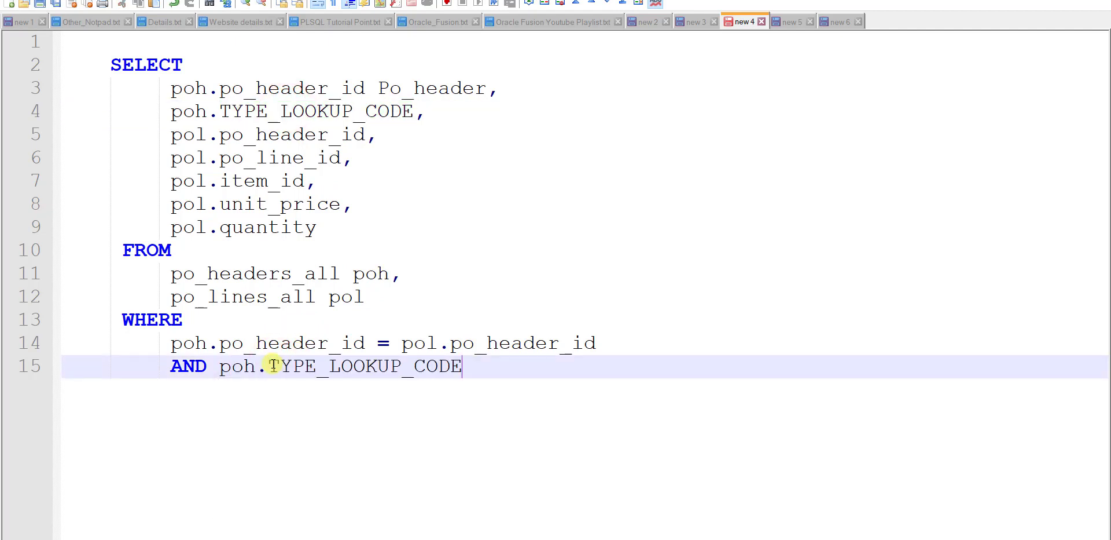
type("=:")
key("ctrl+v")
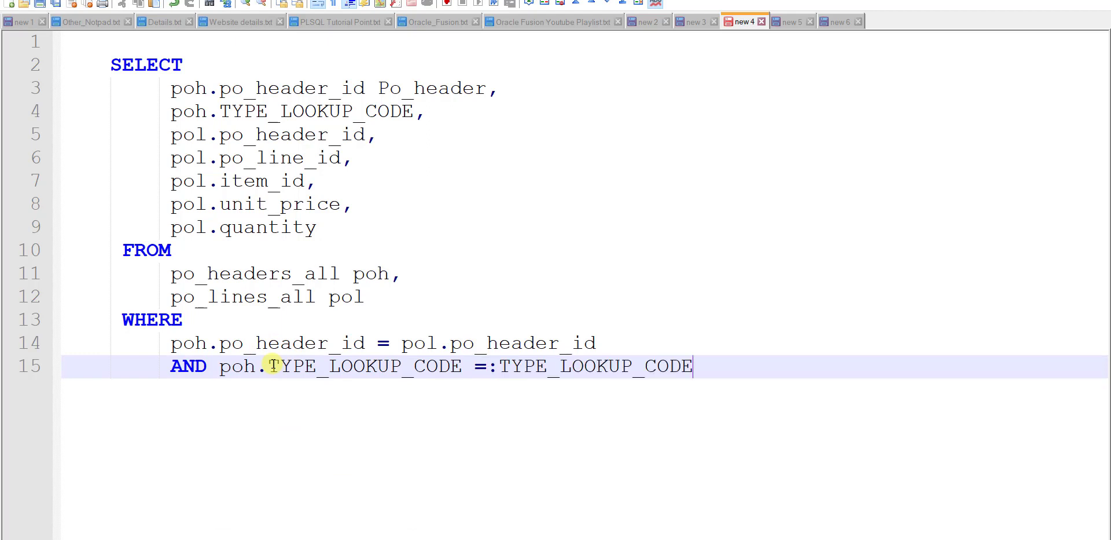
Add the comment "-- STANDARD, RFQ..." after the poh.TYPE_LOOKUP_CODE column in the SELECT list.
left_click(466, 113)
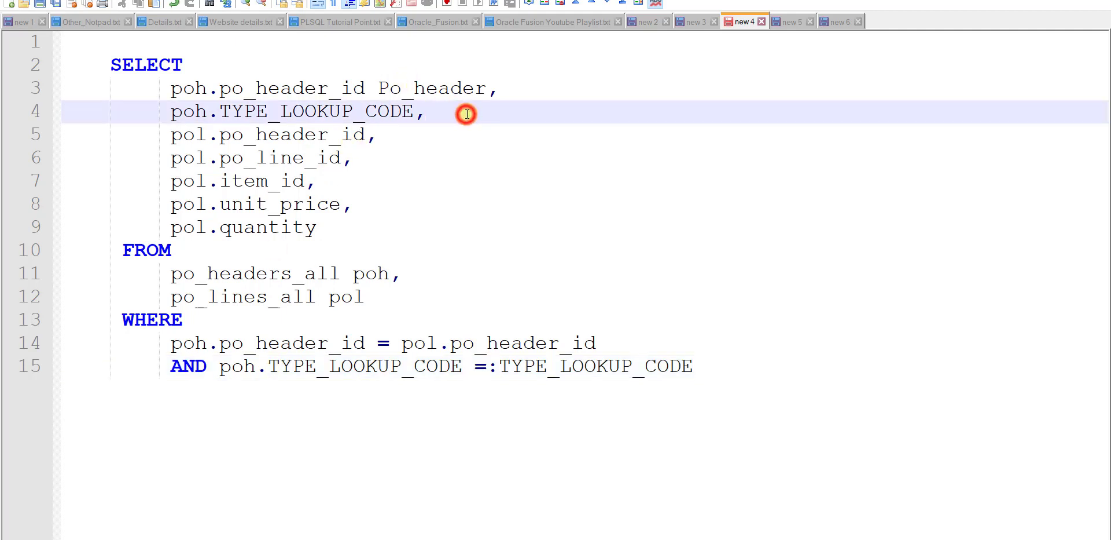
type("-- STANDARD, ")
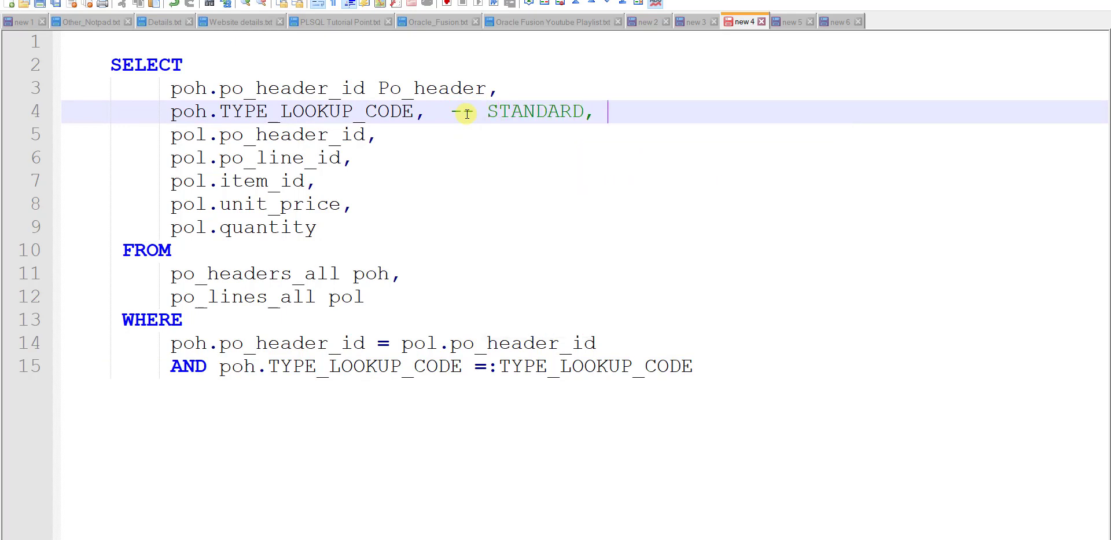
type("RFQ, ")
type("...")
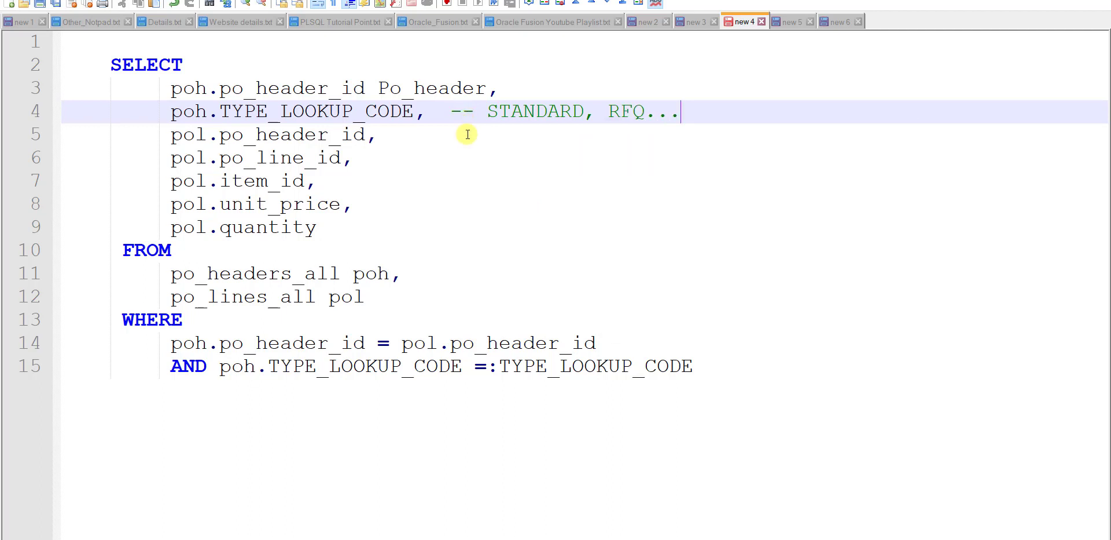
Copy the whole edited query and use it to replace the SQL query of the ESS_JOB_DM data set in the browser.
double_click(662, 366)
left_click(702, 367)
left_click_drag(703, 367, 110, 65)
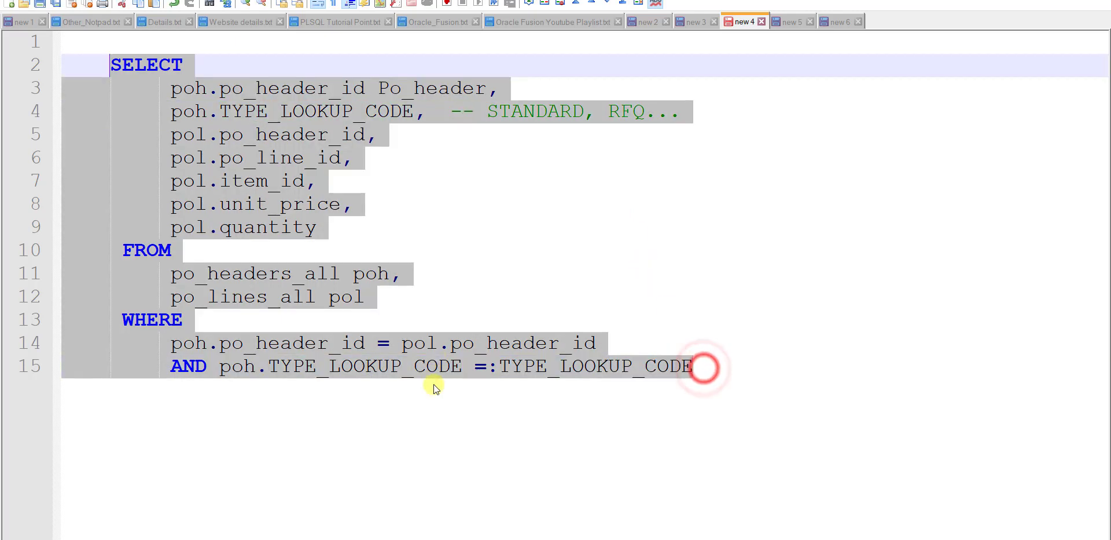
mouse_move(380, 535)
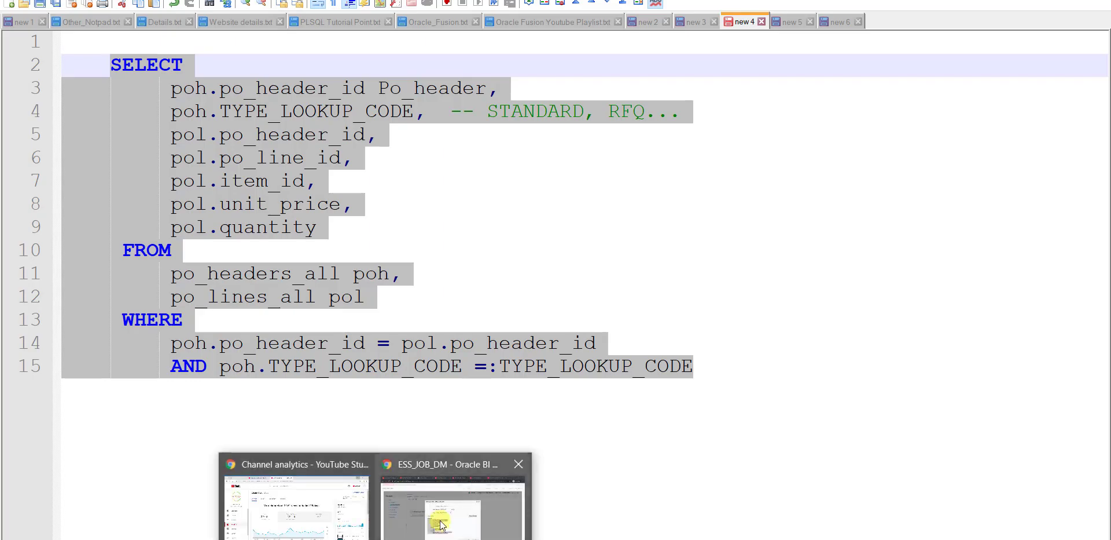
left_click(442, 515)
key("ctrl+v")
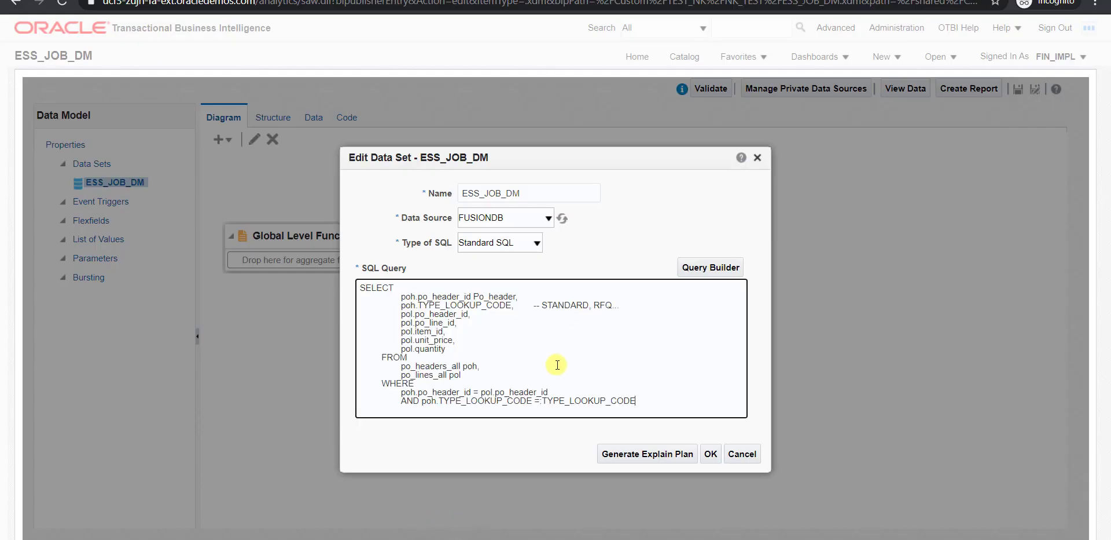
Remove the STANDARD, RFQ comment after poh.TYPE_LOOKUP_CODE in the data set's SQL query.
left_click_drag(624, 308, 538, 306)
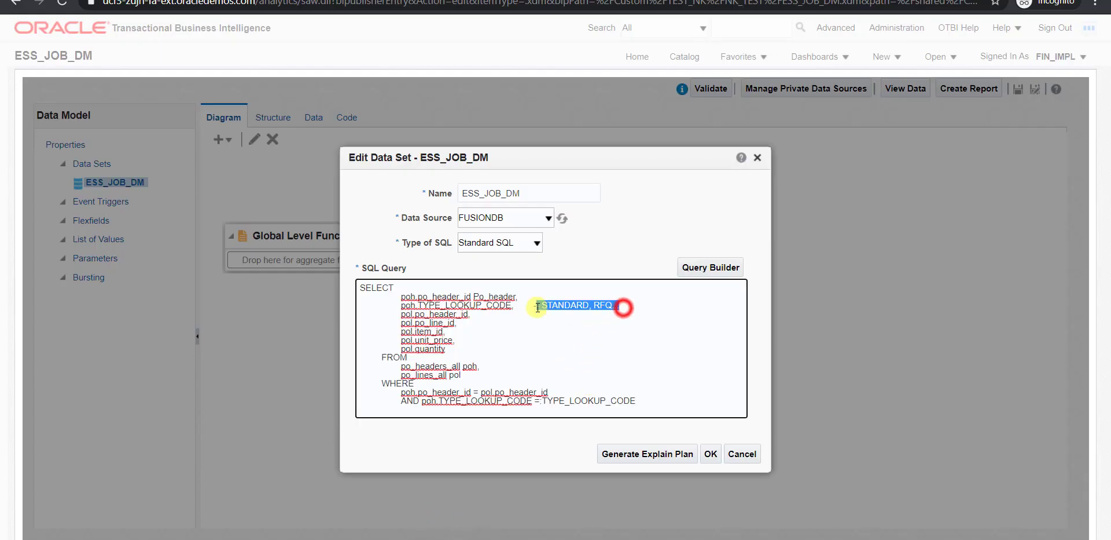
key("BackSpace")
key("BackSpace")
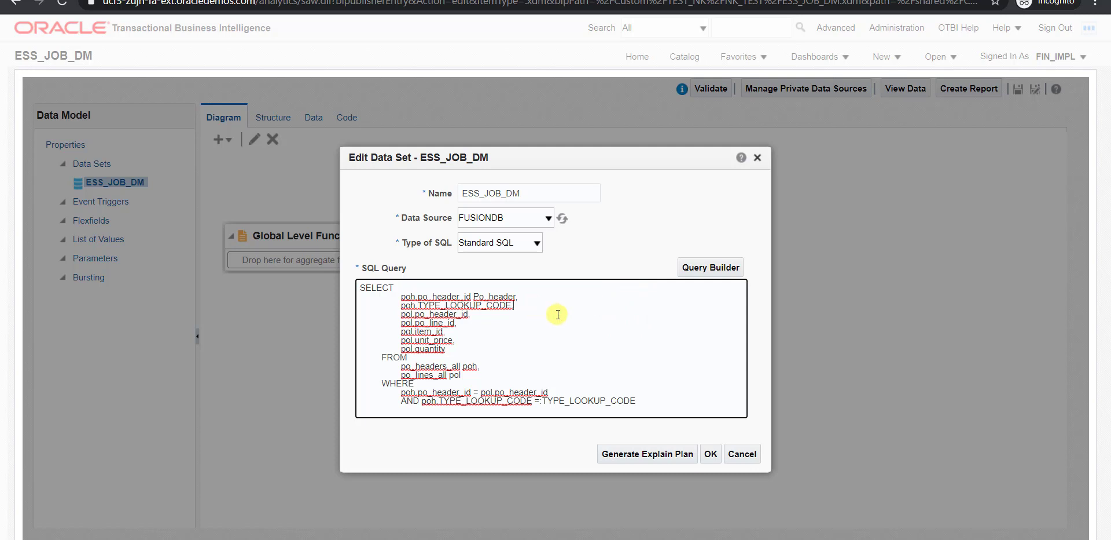
Confirm the edited data set and create a parameter for the TYPE_LOOKUP_CODE bind variable.
left_click(711, 454)
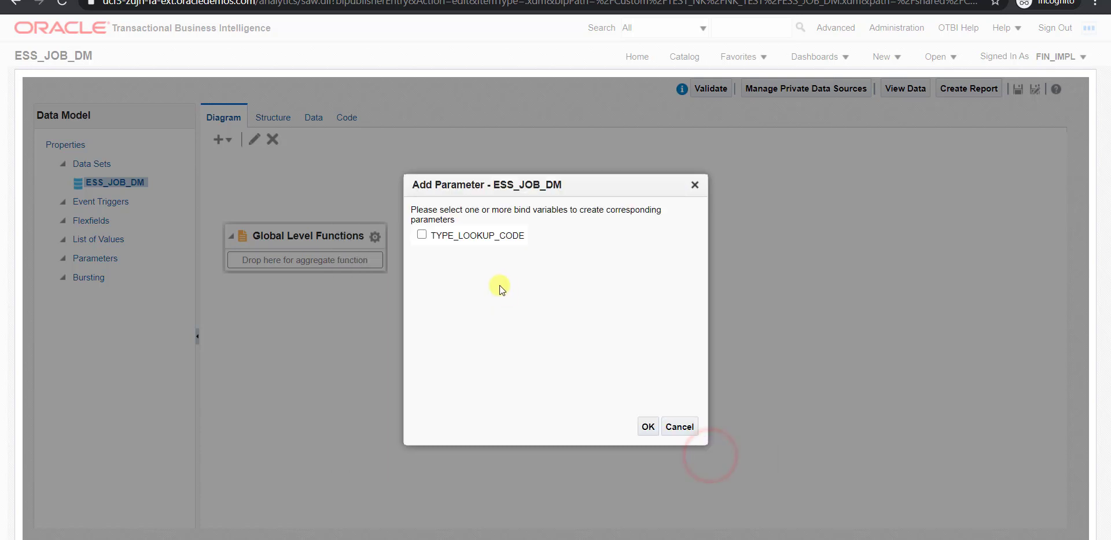
left_click(423, 235)
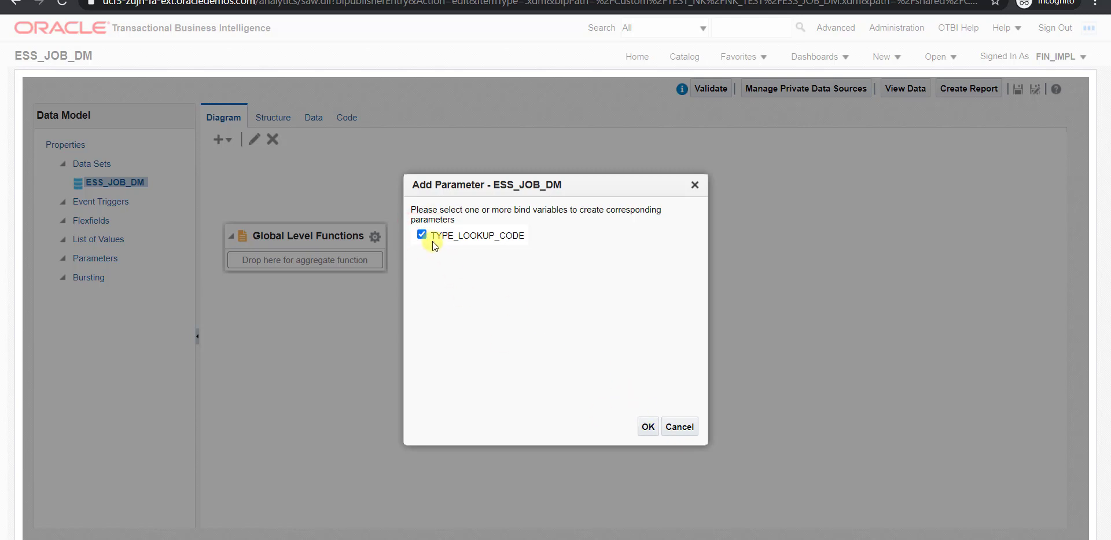
left_click(649, 426)
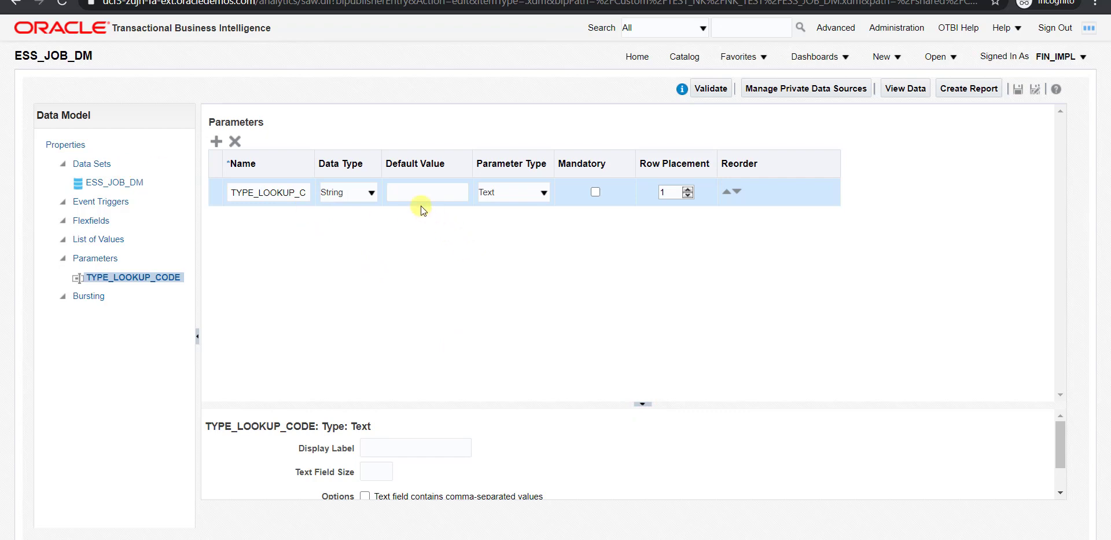
Make the TYPE_LOOKUP_CODE parameter mandatory with the display label PO_TYPE, and save the data model.
left_click(403, 192)
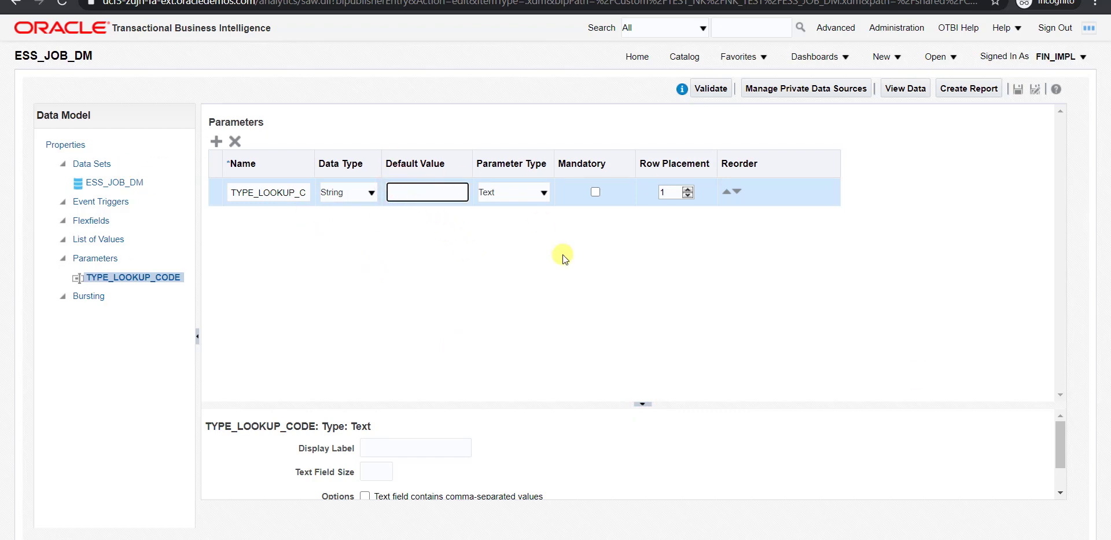
left_click(596, 192)
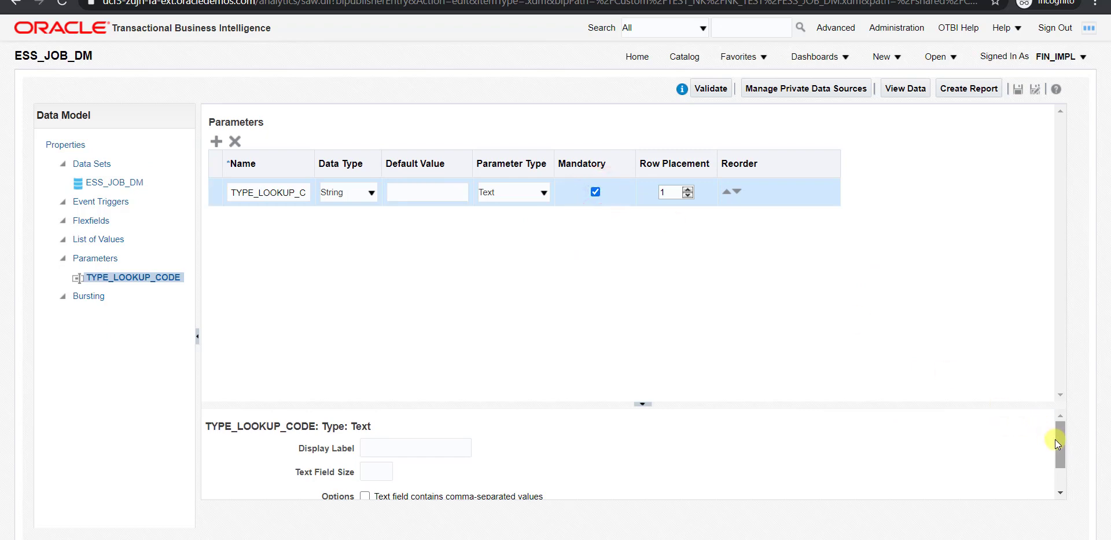
left_click_drag(810, 404, 790, 272)
left_click(385, 314)
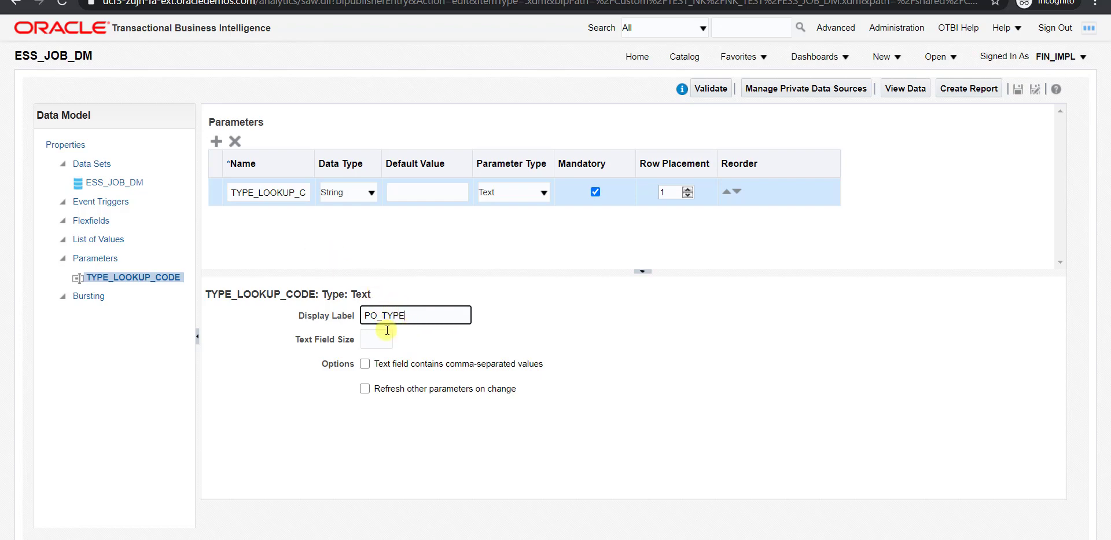
left_click(1019, 92)
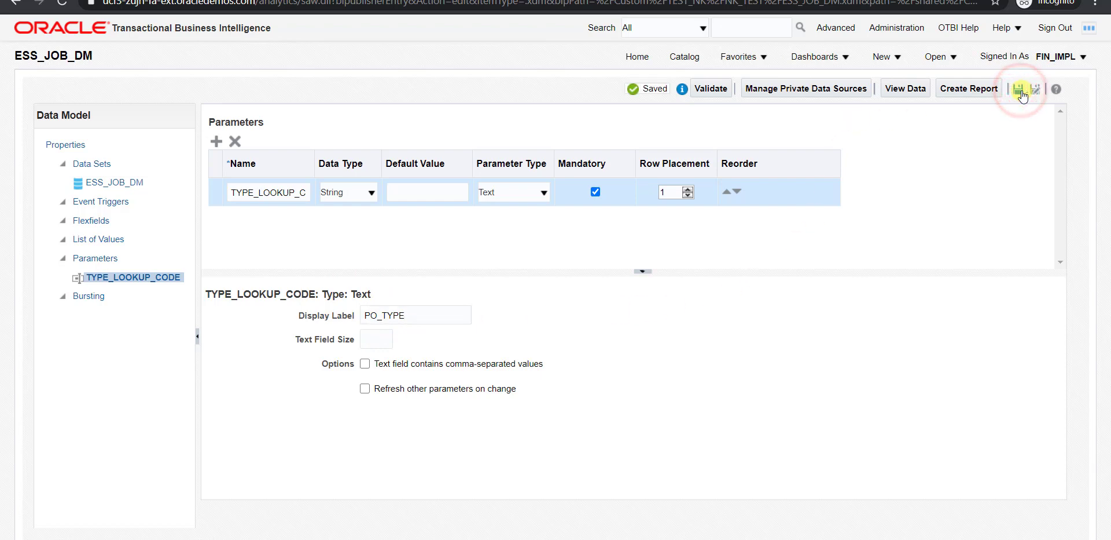
Open the ESS_JOB_LAYOUT report from the catalog's NK_TEST folder and dismiss the message.
left_click(680, 60)
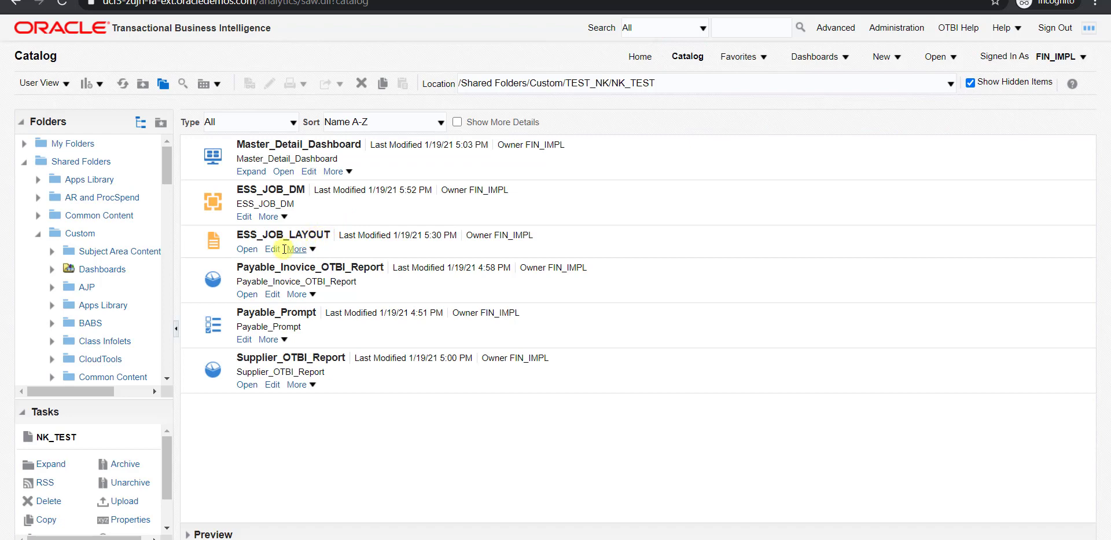
left_click(247, 250)
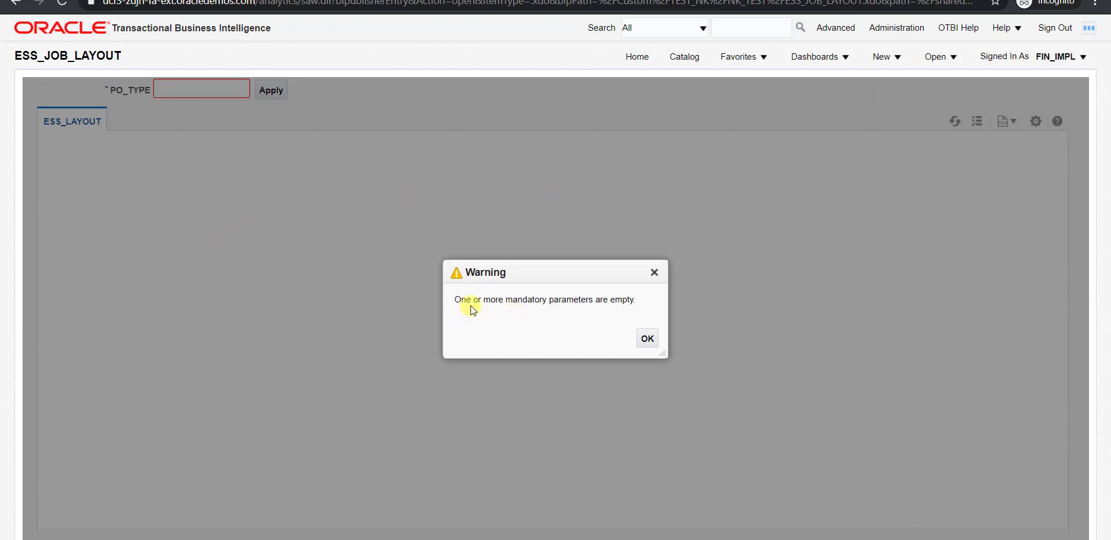
left_click_drag(458, 298, 638, 303)
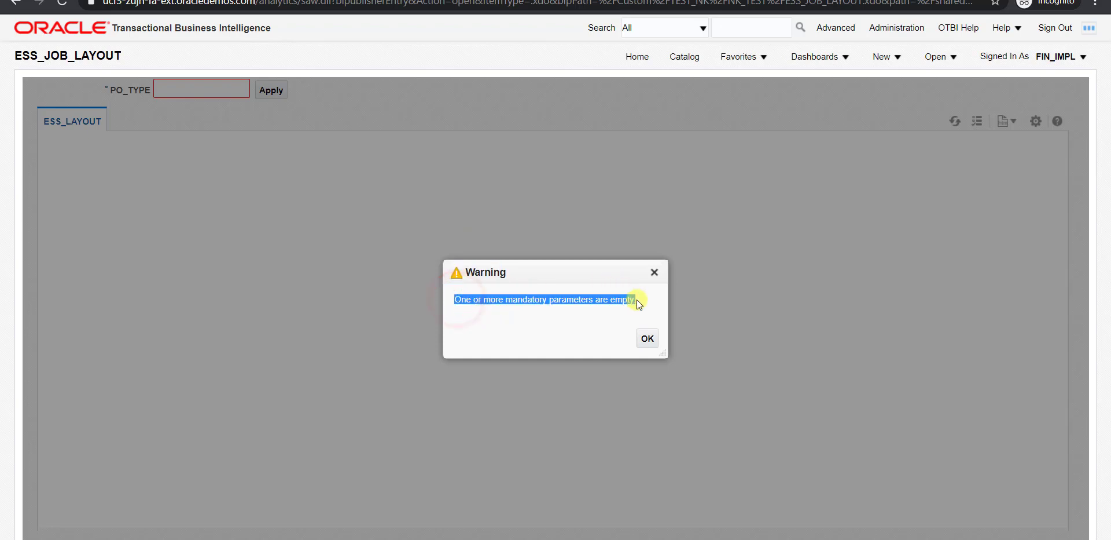
left_click(646, 334)
Run the ESS_JOB_LAYOUT report with PO_TYPE set to STANDARD.
left_click(187, 87)
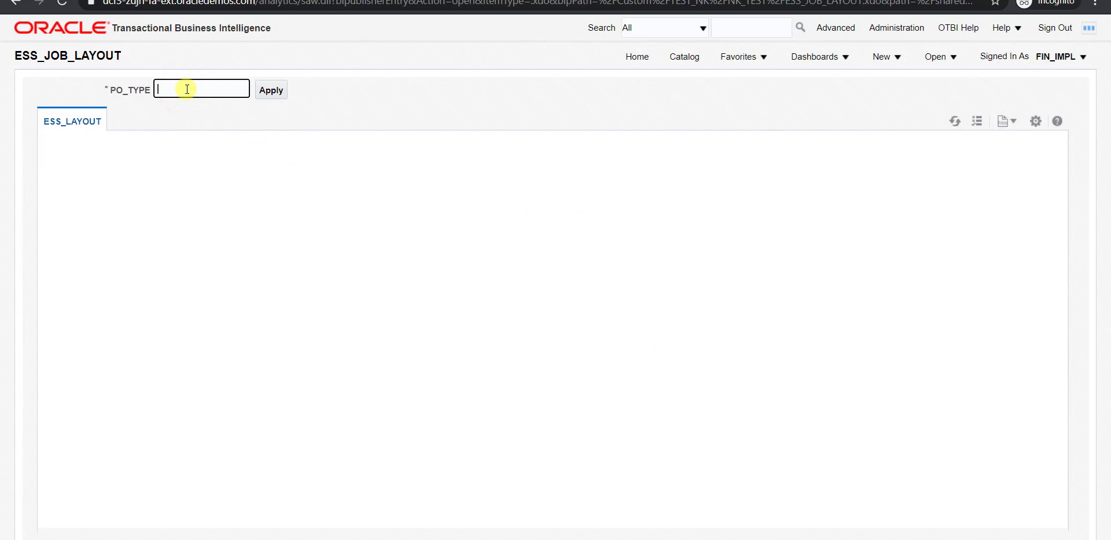
type("STANDARD")
left_click(273, 92)
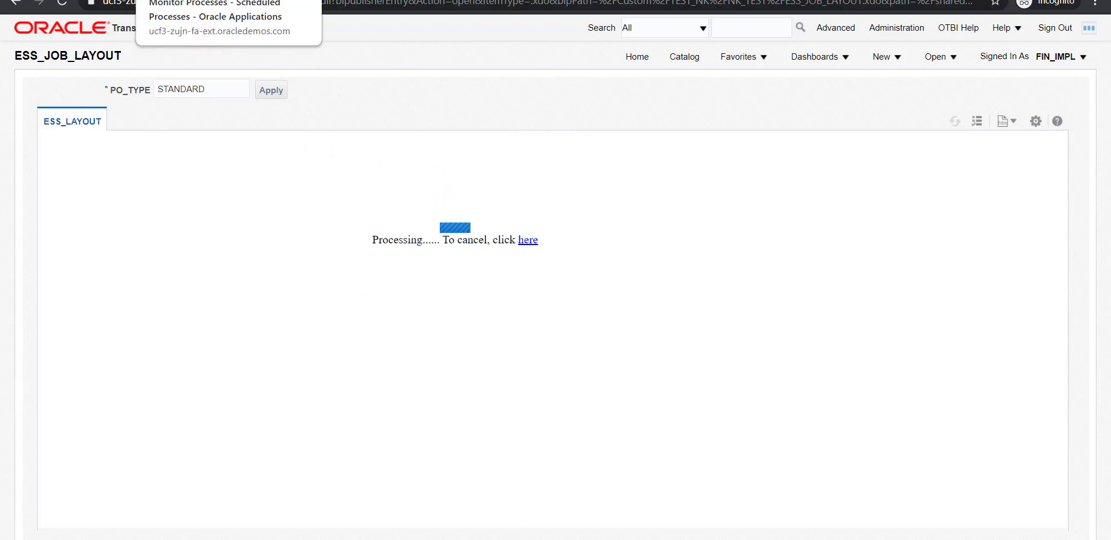
Switch to the Oracle Applications Scheduled Processes page and open the task search in Setup and Maintenance.
left_click(173, 2)
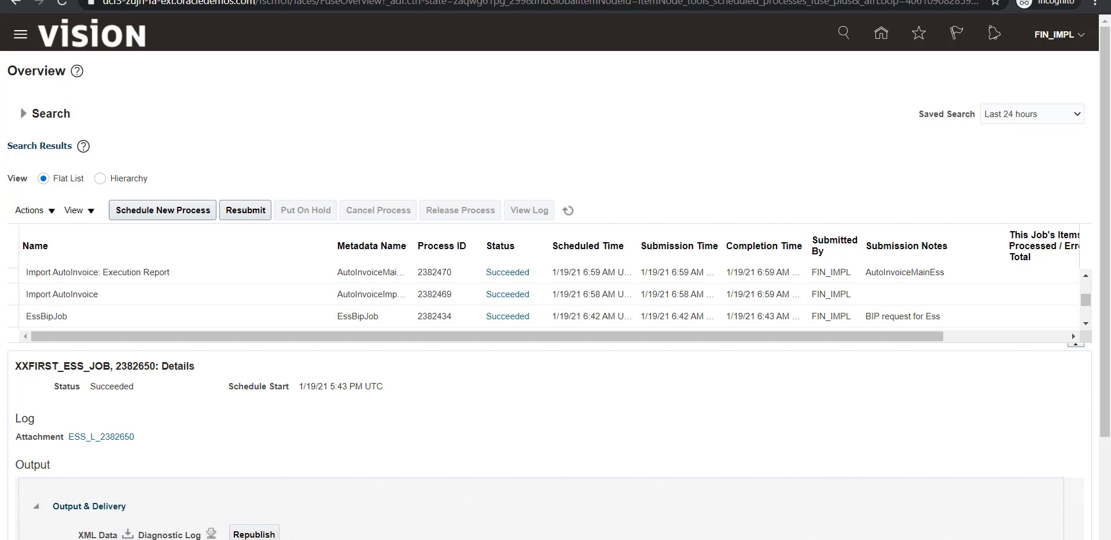
left_click(1082, 36)
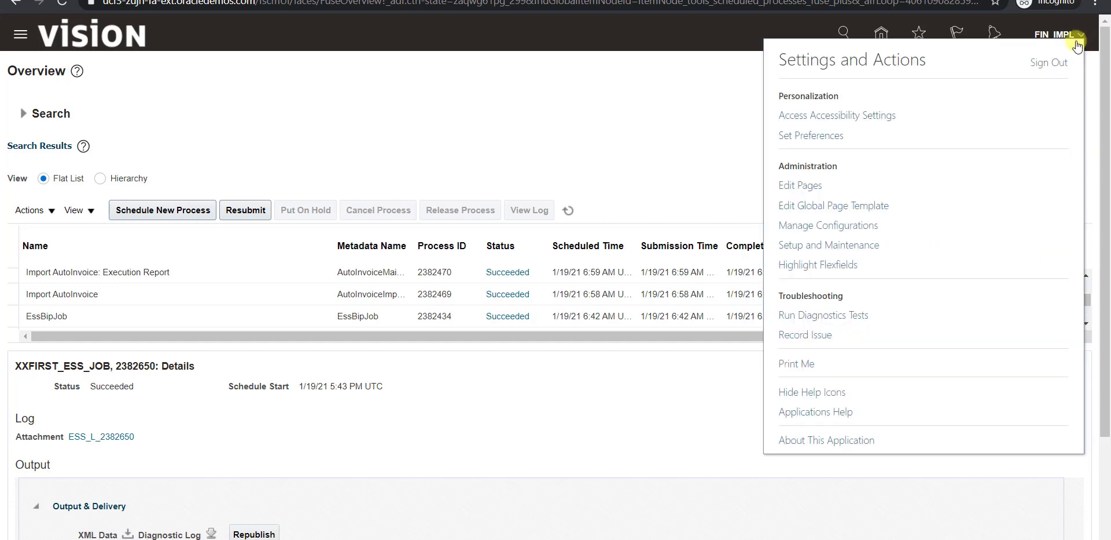
left_click(822, 249)
left_click(1083, 177)
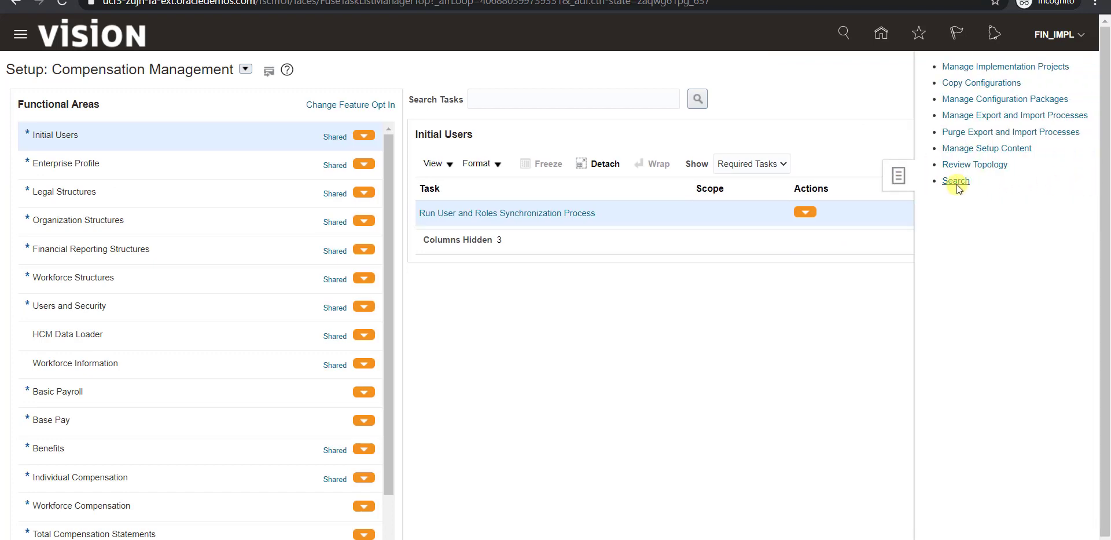
left_click(955, 181)
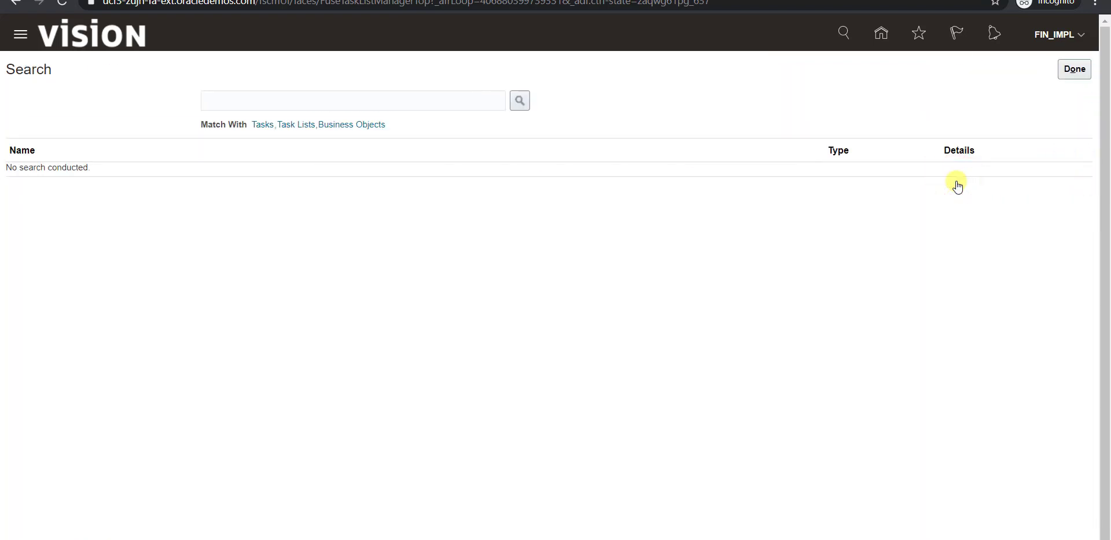
Search for Manage%enter%job% and open the Enterprise Scheduler job definitions task for Financial, Supply Chain Management, and Related Applications.
left_click(379, 100)
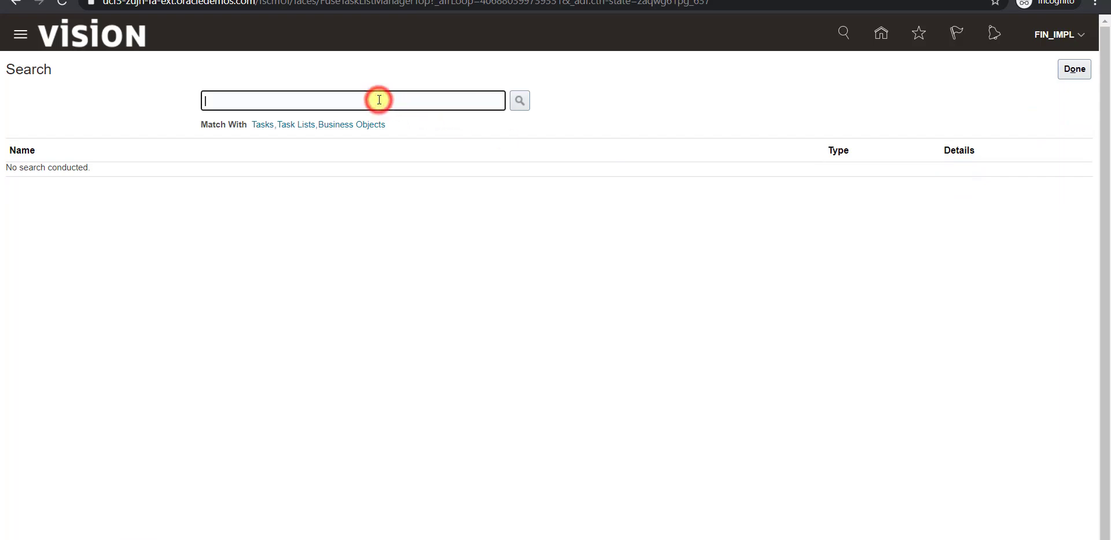
type("Manage%enter%job%")
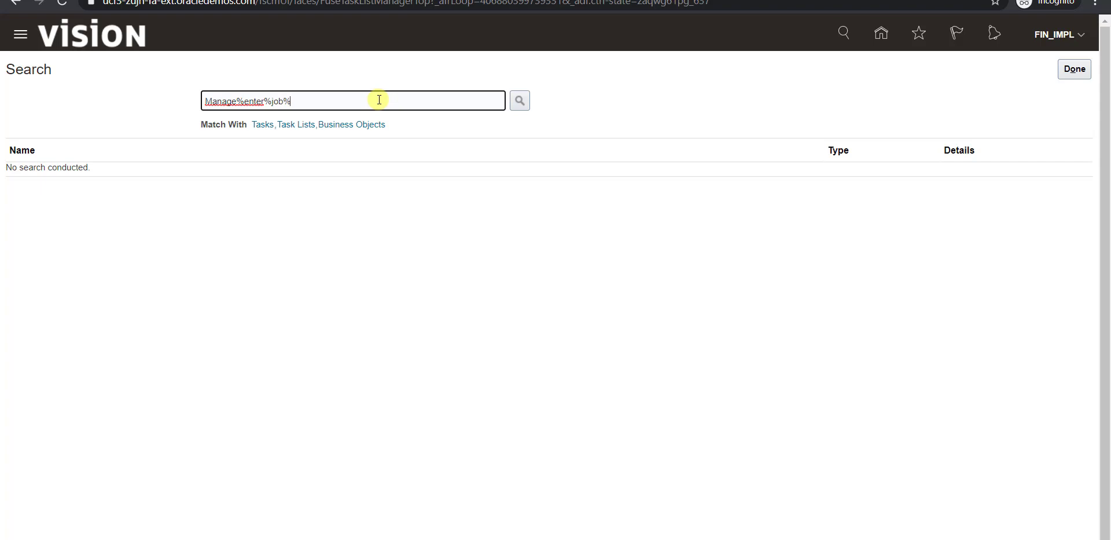
left_click(518, 102)
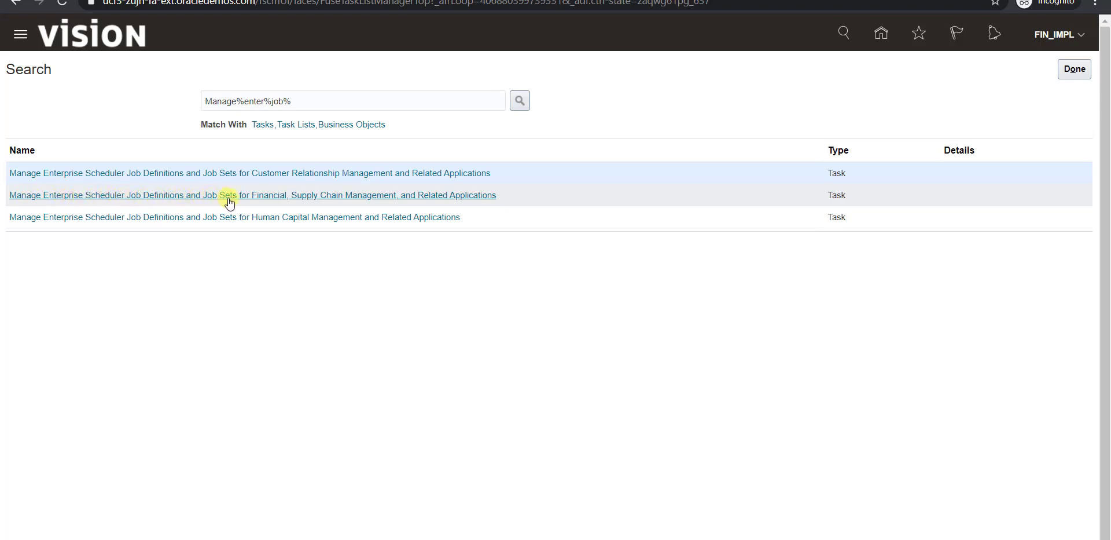
left_click(360, 197)
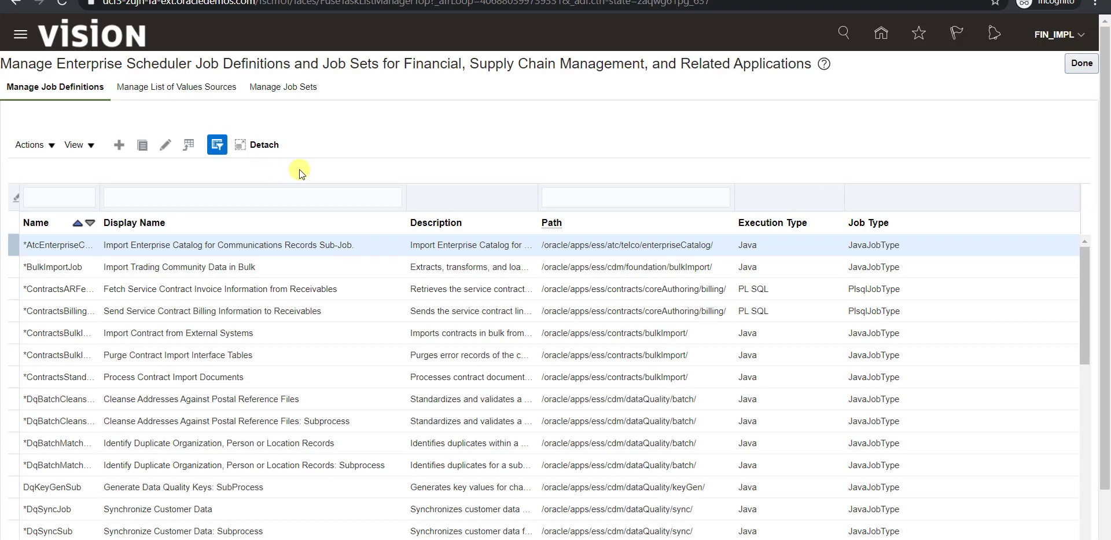
Create a job definition with XXESS_JOB_PAR as both its display name and its name.
left_click(119, 144)
left_click(120, 182)
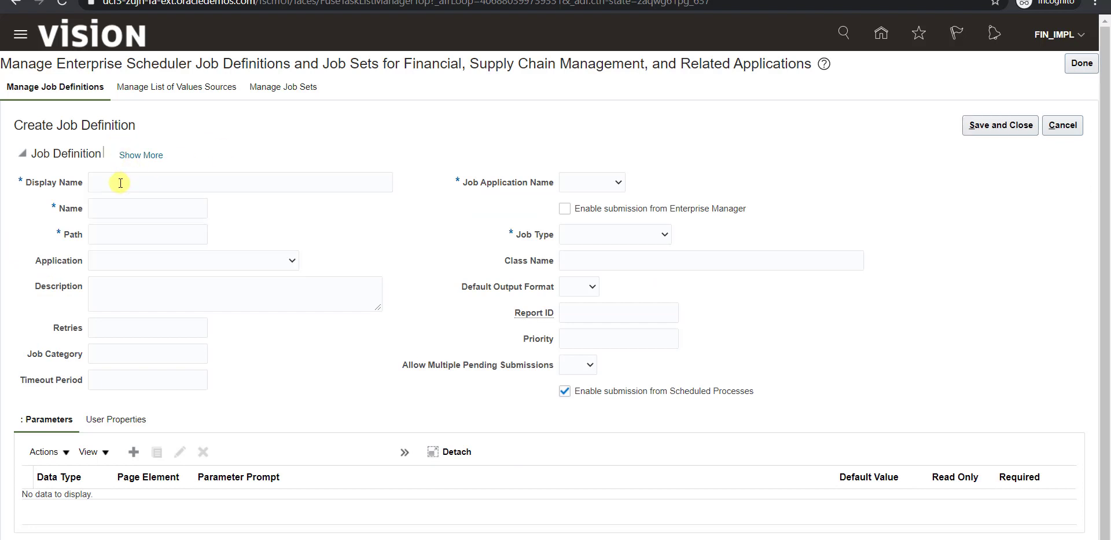
type("ESS_JOB_PAR")
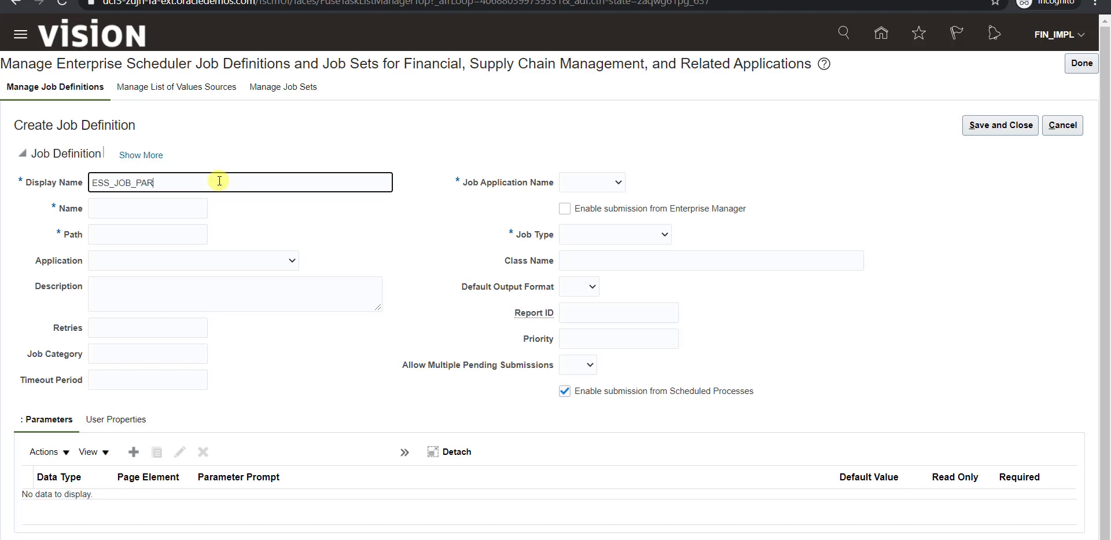
key("Home")
type("XX")
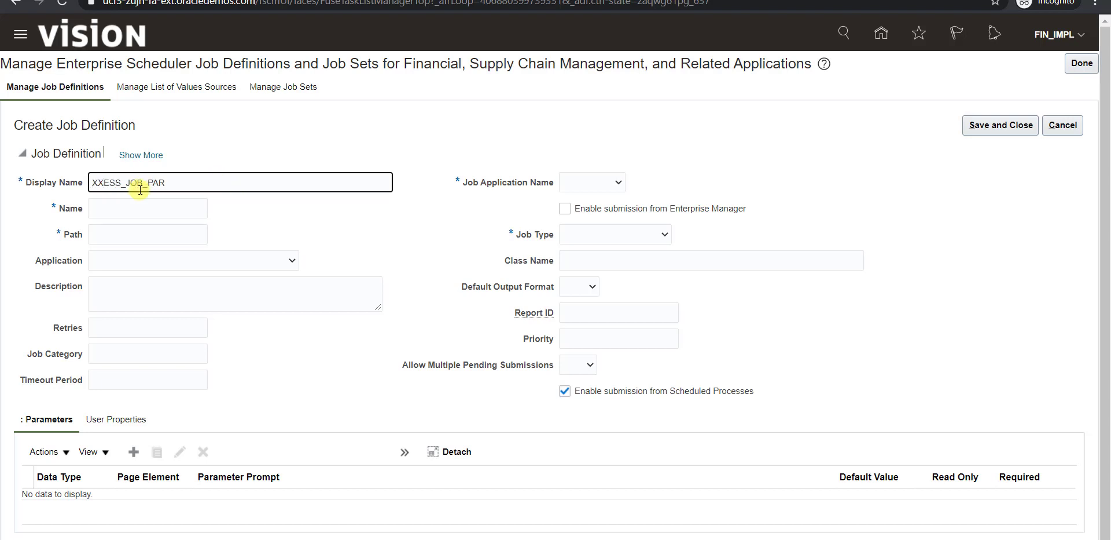
left_click_drag(176, 183, 66, 175)
key("ctrl+c")
left_click(180, 208)
key("ctrl+v")
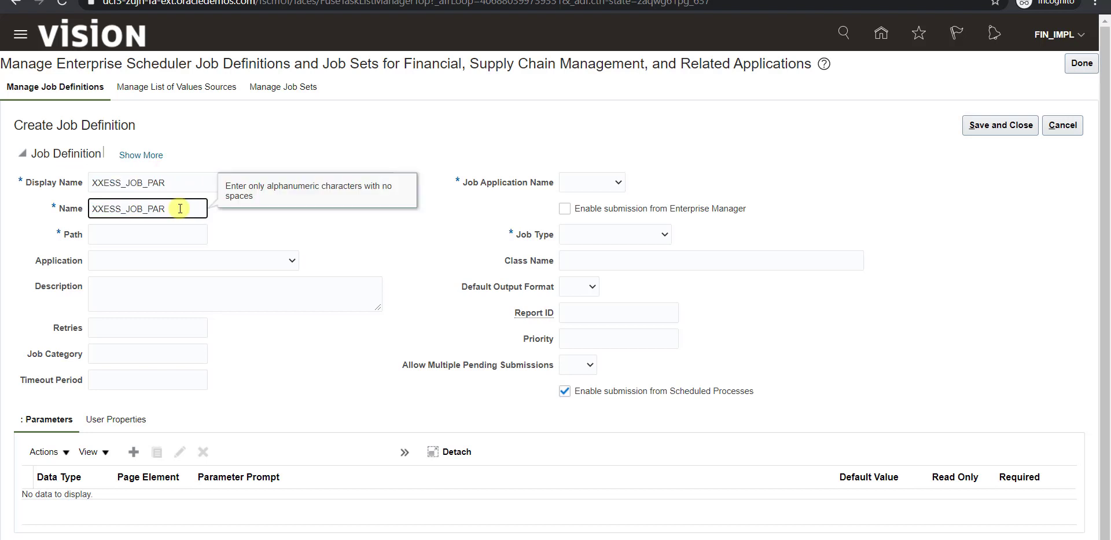
Set the job definition's path to TEST_NK/NK_TEST/, its application to Purchasing and its description to XXESS_JOB_PAR.
left_click(178, 234)
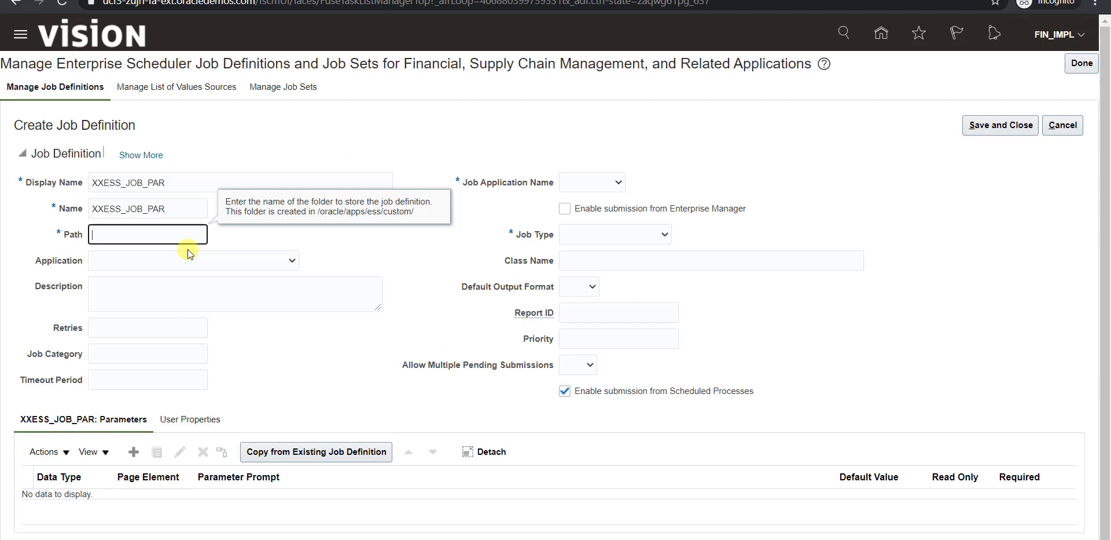
type("TEST_NK/NK")
left_click(291, 262)
scroll(180, 457, "down", 10)
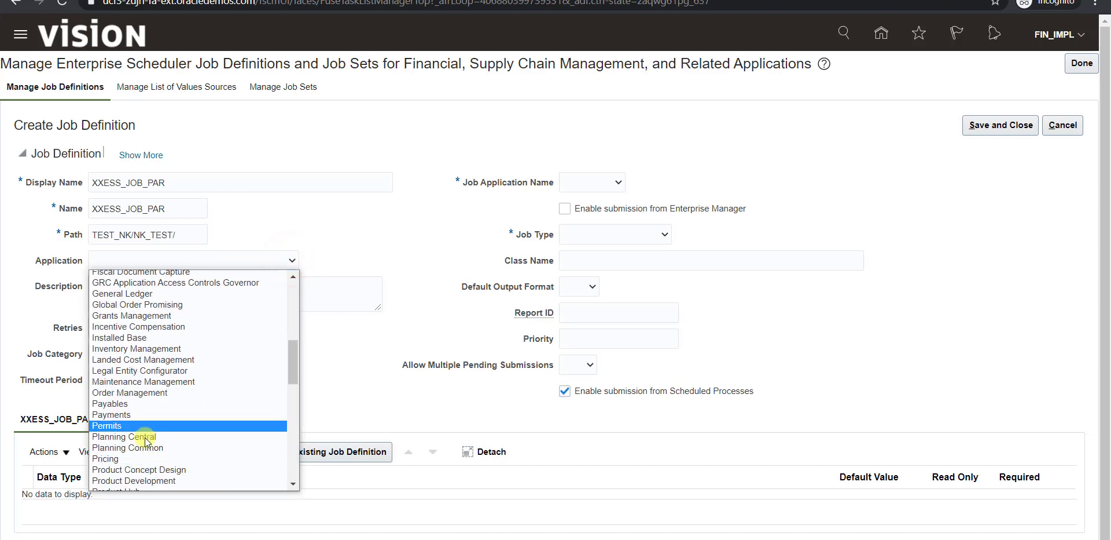
scroll(157, 447, "down", 5)
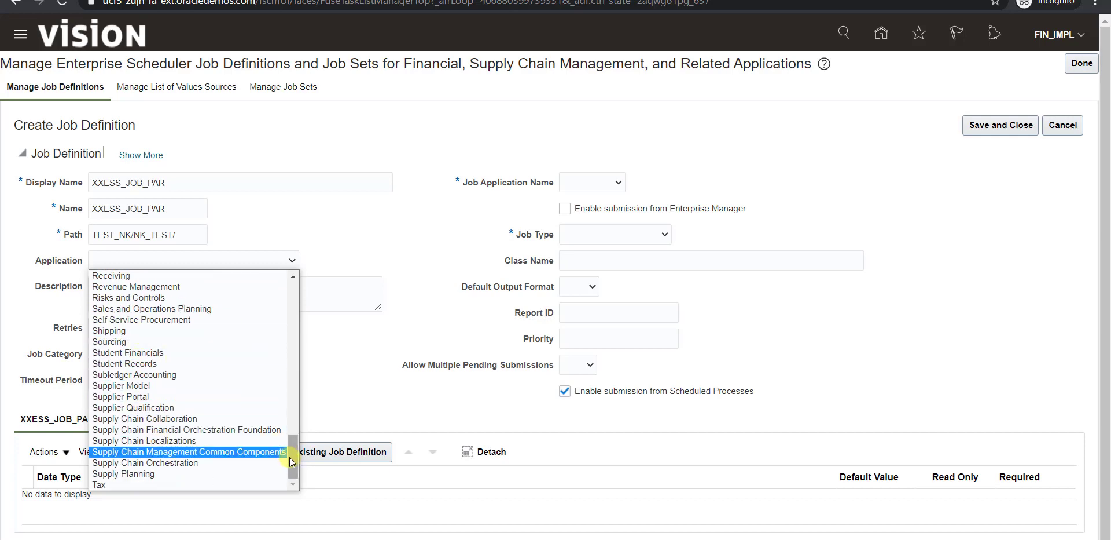
left_click_drag(289, 456, 289, 436)
left_click(128, 319)
left_click(147, 298)
key("ctrl+v")
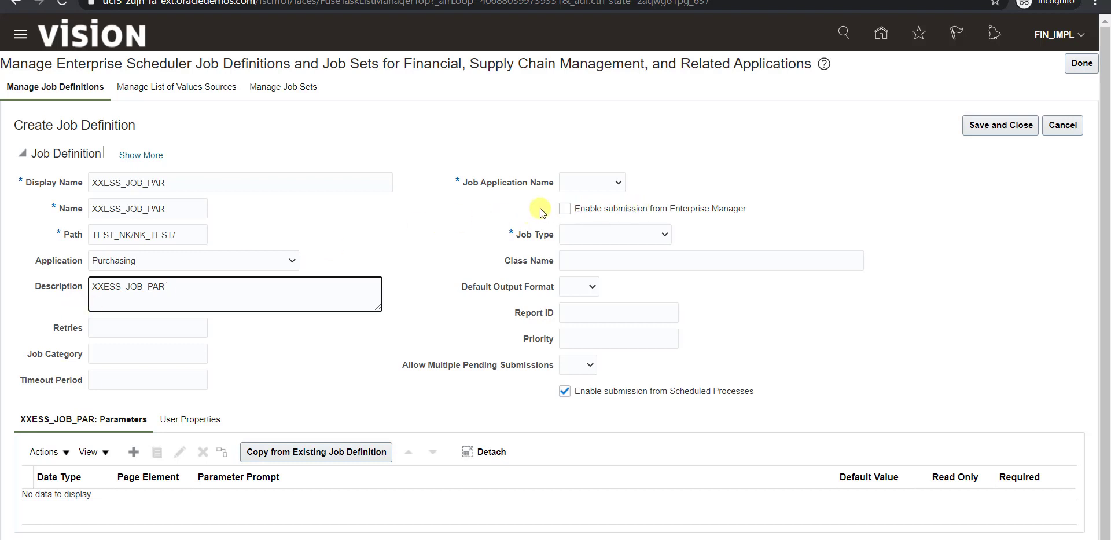
Set the job application name to FscmEss, the job type to BIPJobType and the default output format to PDF.
left_click(620, 182)
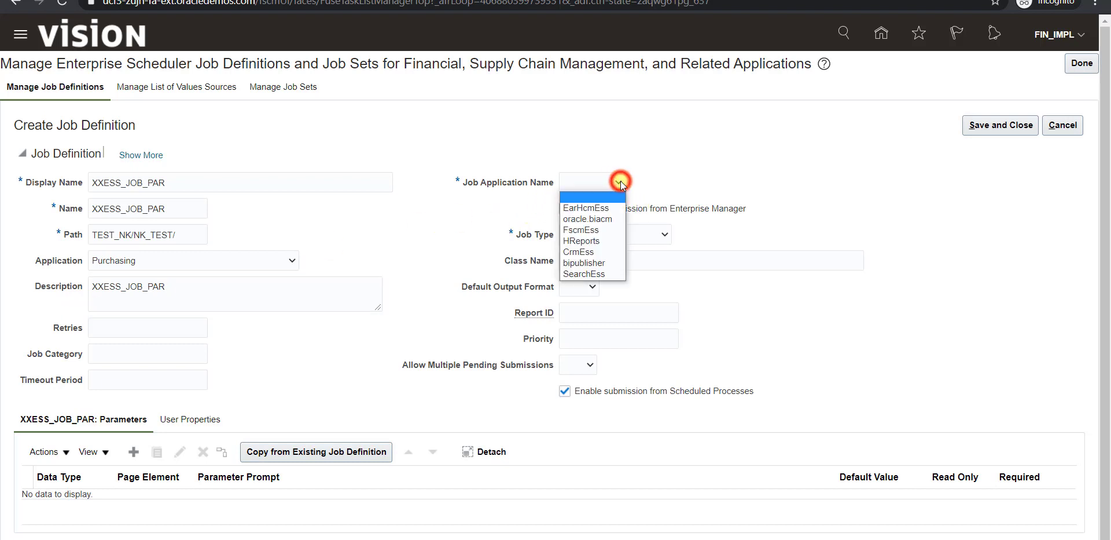
left_click(599, 231)
left_click(663, 234)
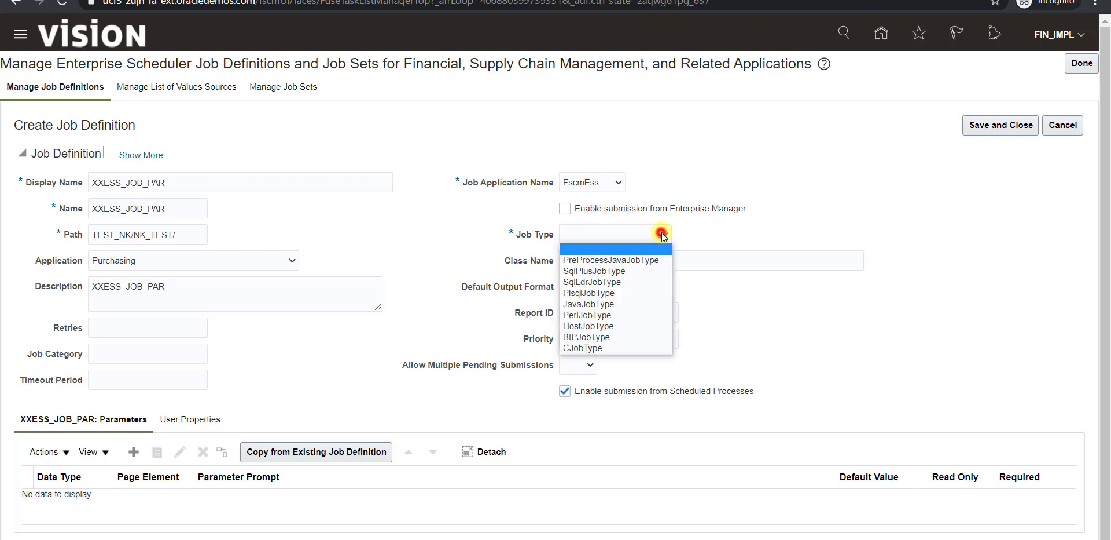
left_click(616, 338)
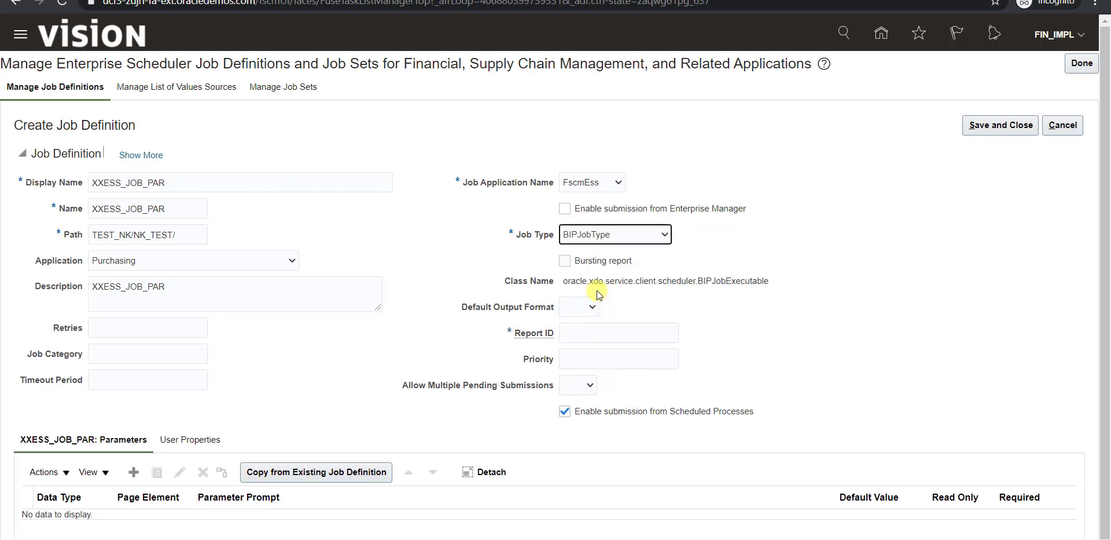
left_click(594, 307)
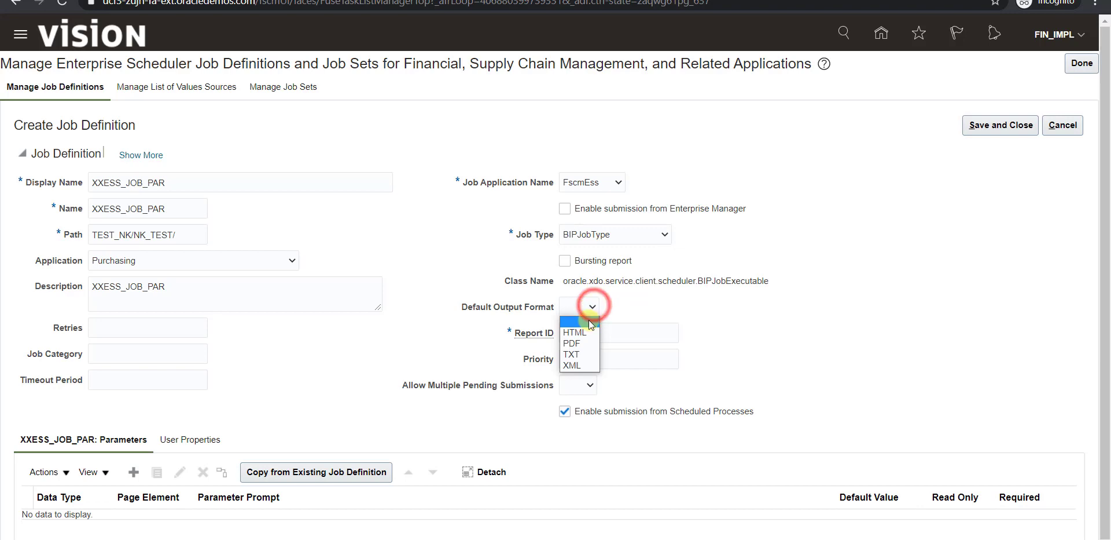
left_click(575, 344)
Paste the report path /Custom/TEST_NK/NK_TEST/ESS_JOB_LAYOUT.xdo as the job definition's Report ID.
left_click(584, 337)
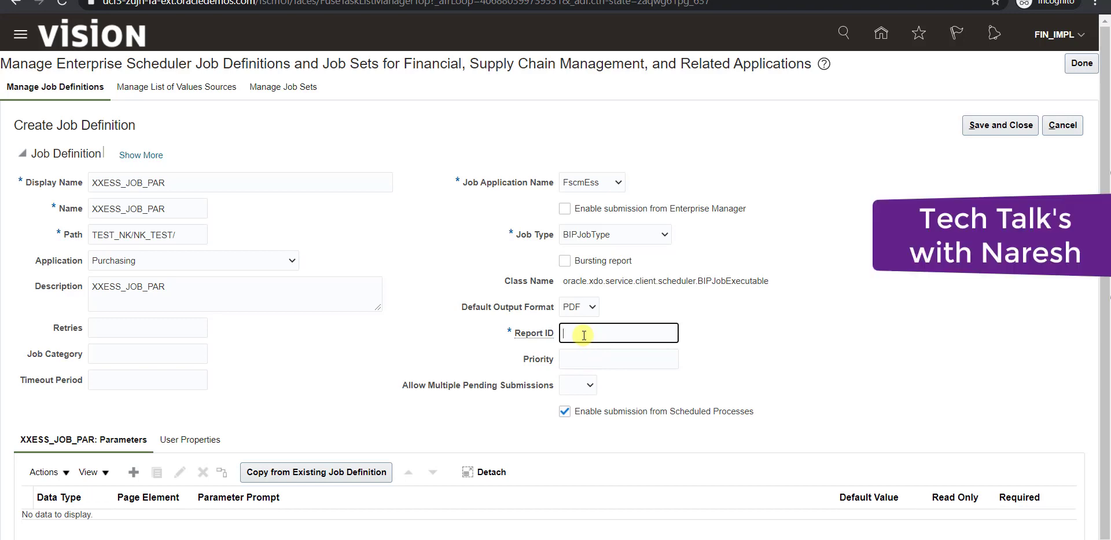
key("alt+Tab")
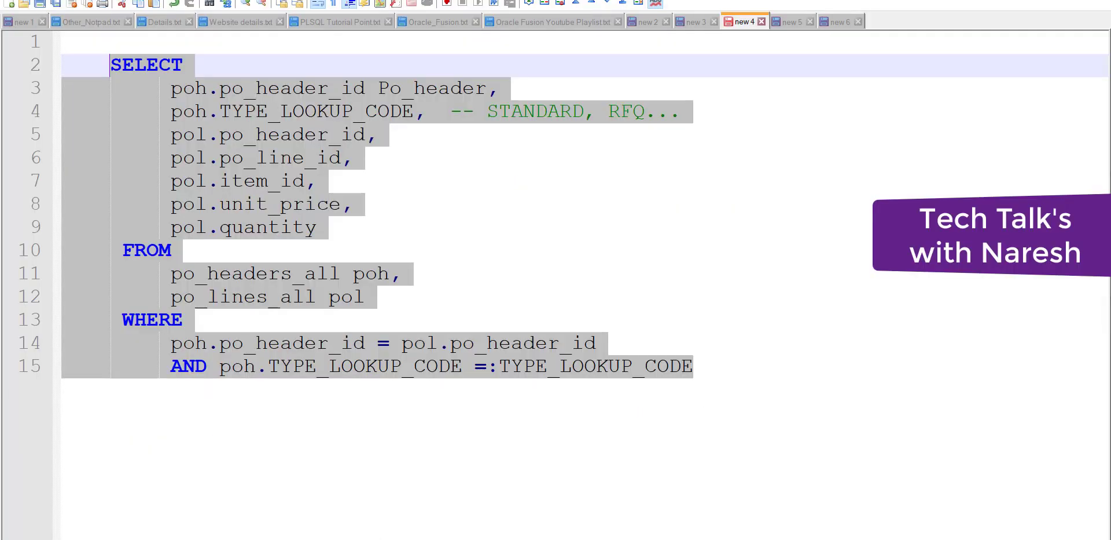
key("alt+Tab")
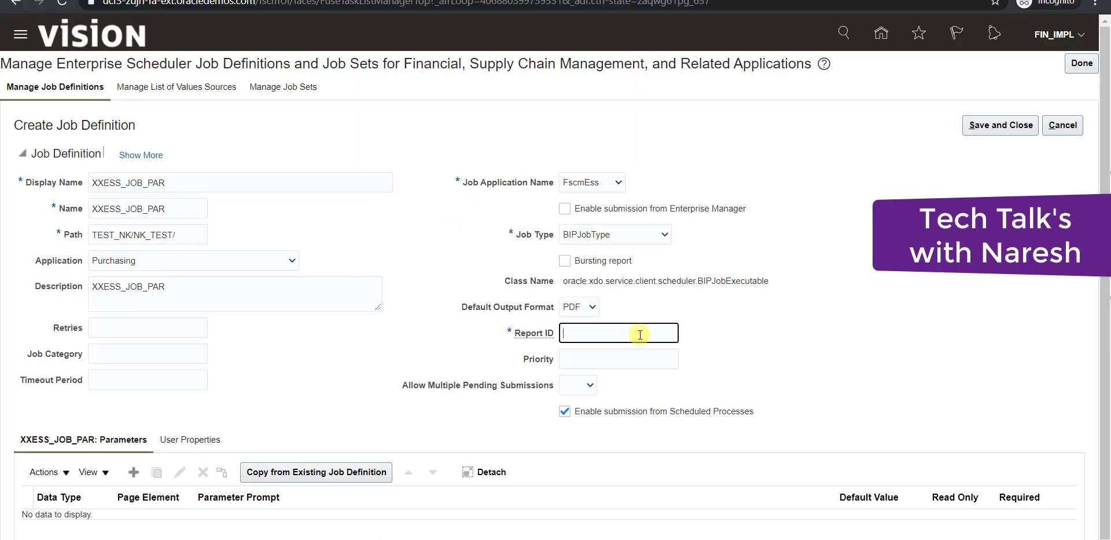
key("ctrl+v")
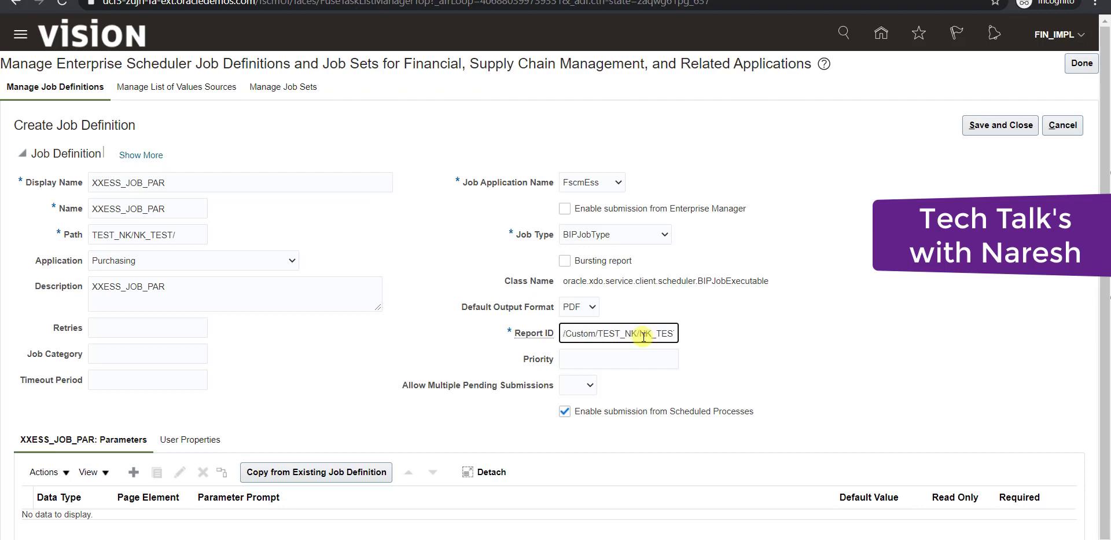
key("End")
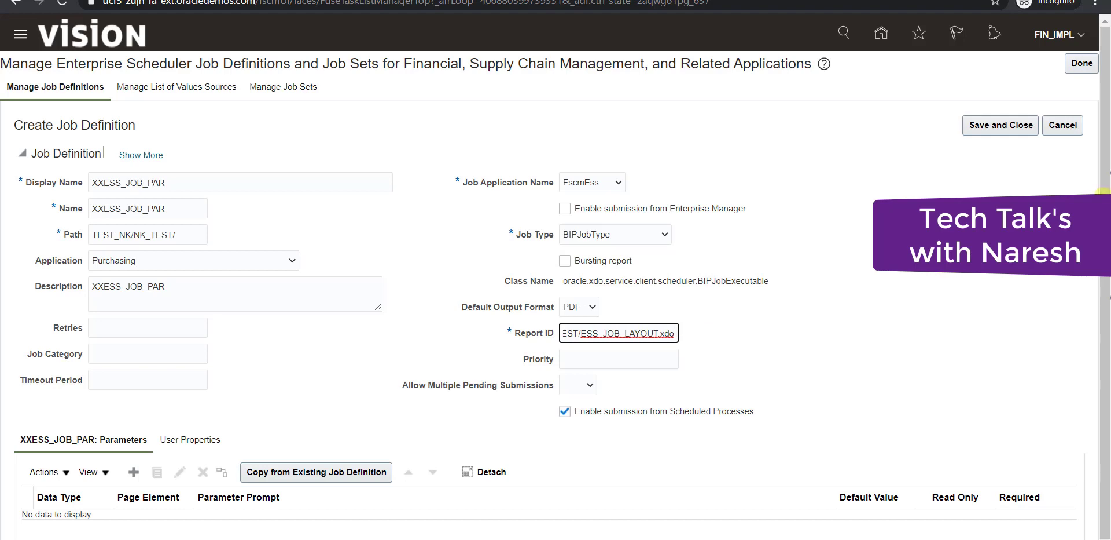
Add a required String parameter with the prompt PO_TYPE and the tooltip text "STANDARD,RFQ,PLANED,BLANKET etc".
scroll(1102, 191, "down", 1)
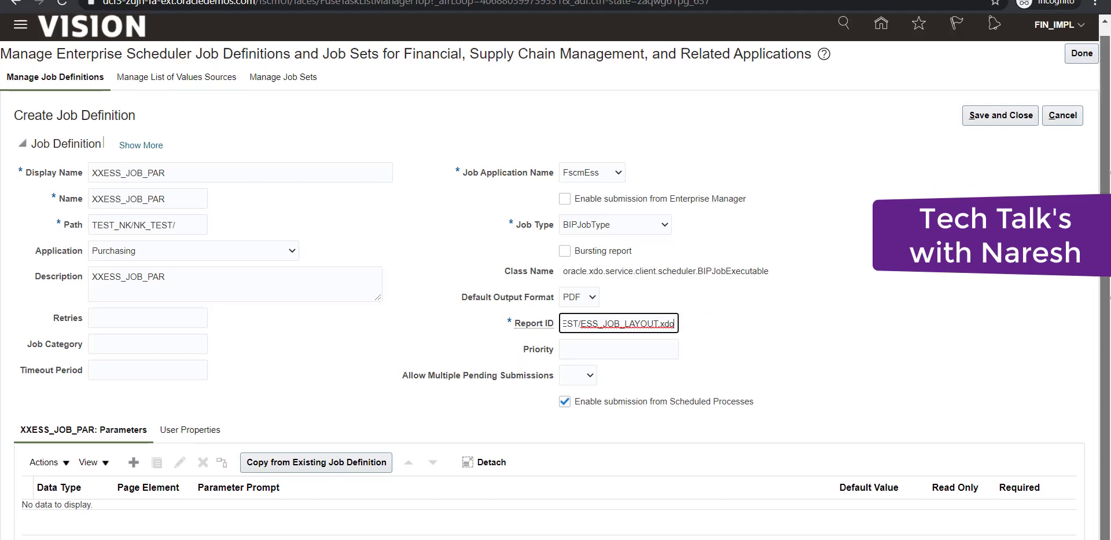
left_click(132, 462)
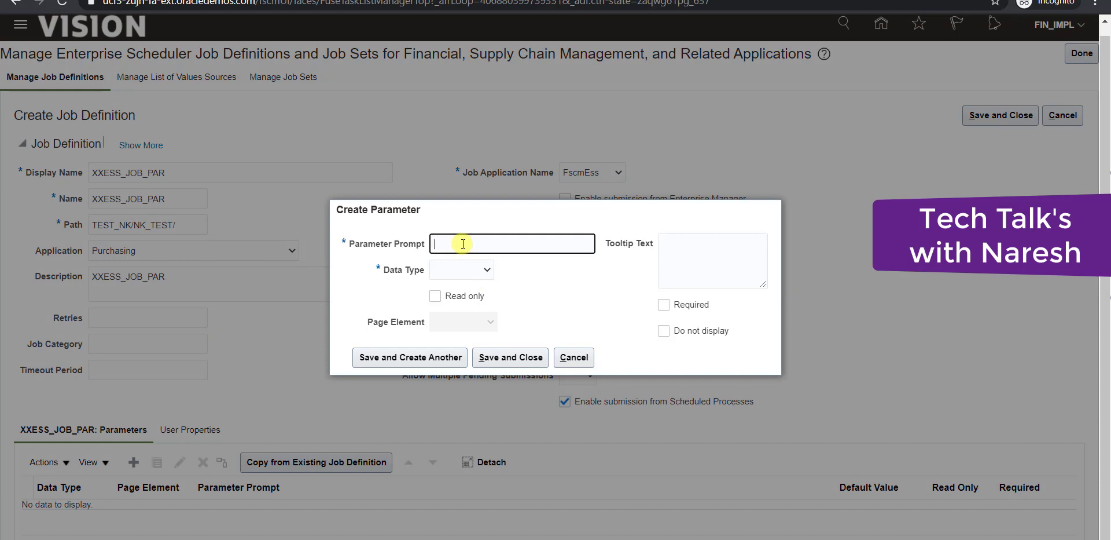
type("PO_TYPE")
left_click(488, 269)
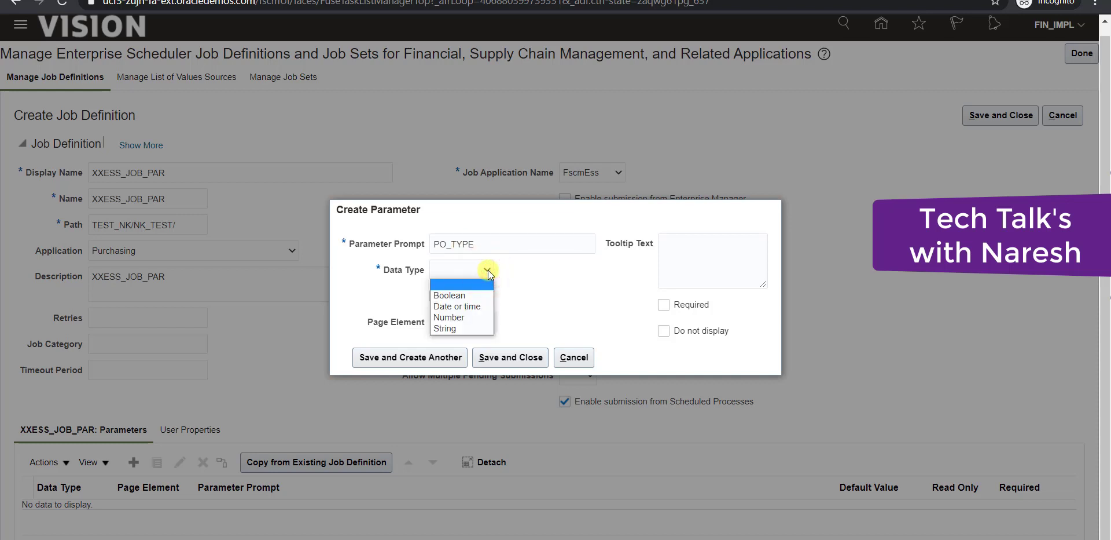
left_click(462, 328)
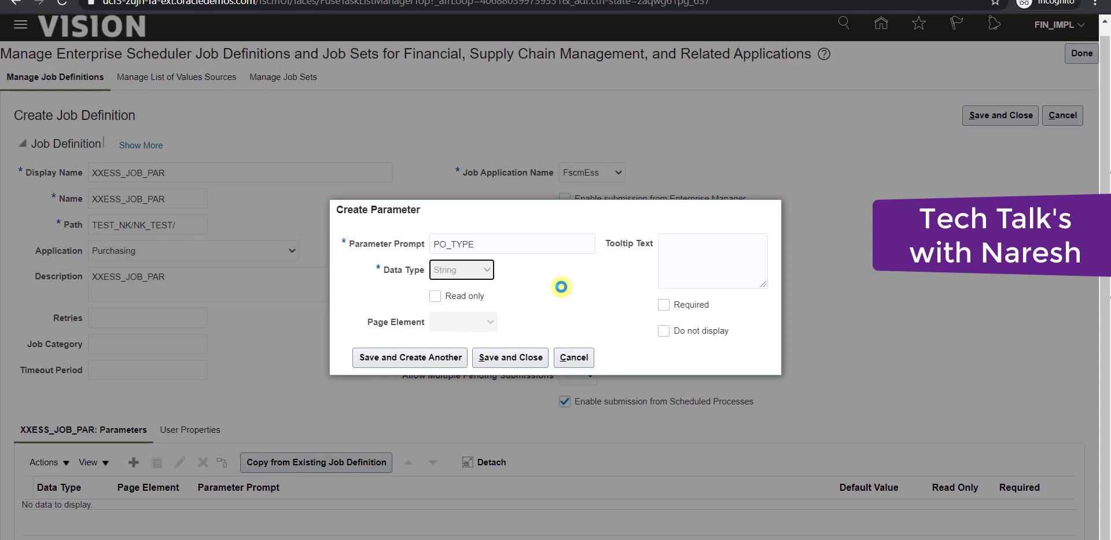
left_click(664, 305)
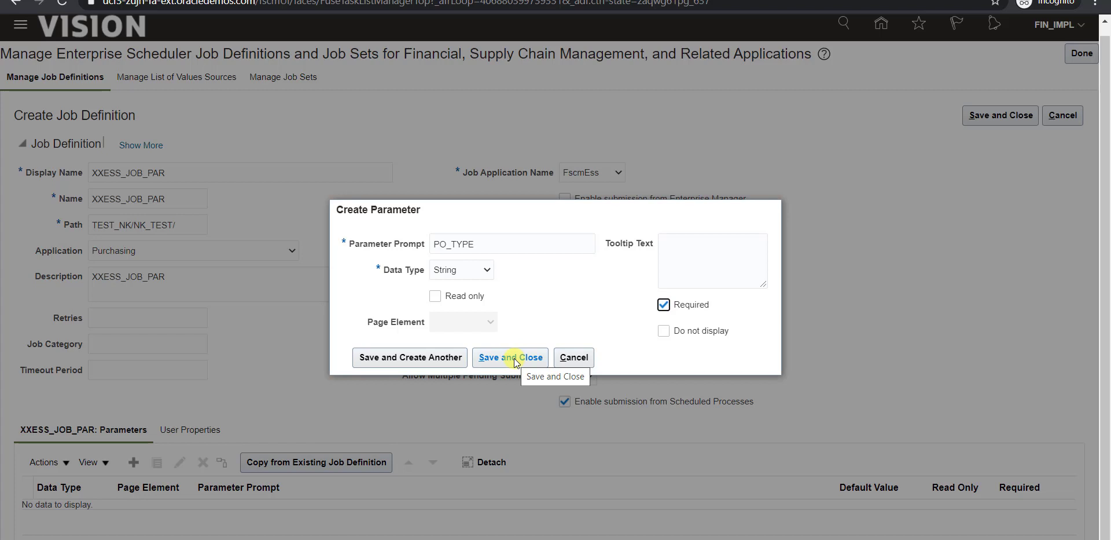
left_click(697, 253)
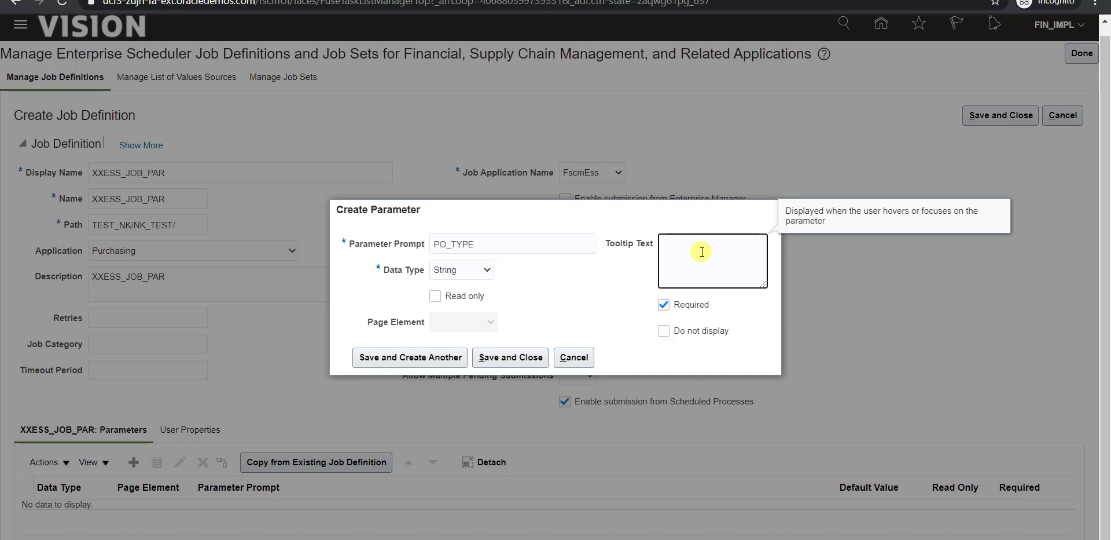
type("STANDARD,RFQ,PLANED,BLANKET etc")
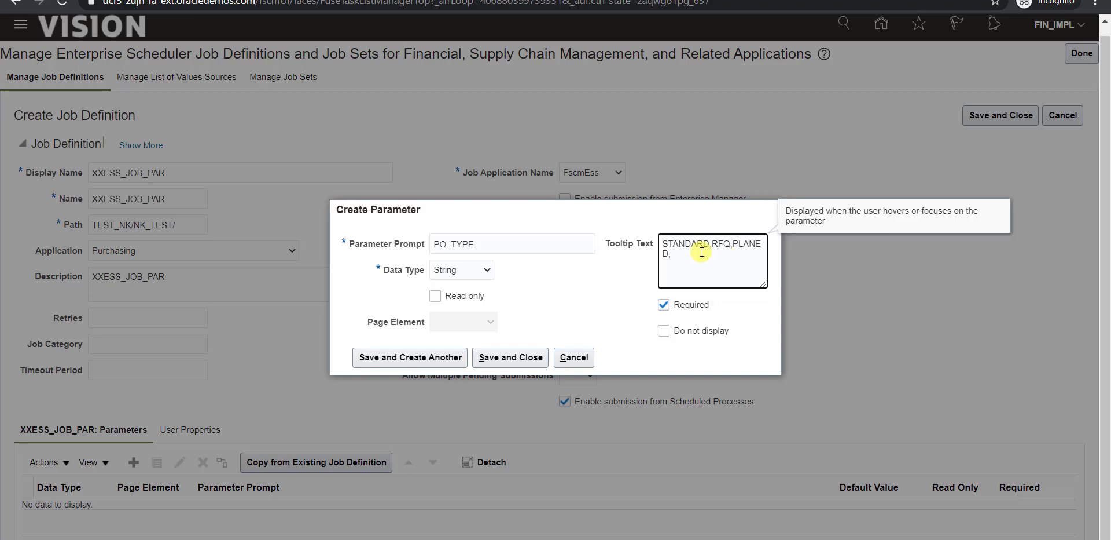
Set the PO_TYPE parameter's page element to Text box and save the parameter.
left_click(515, 359)
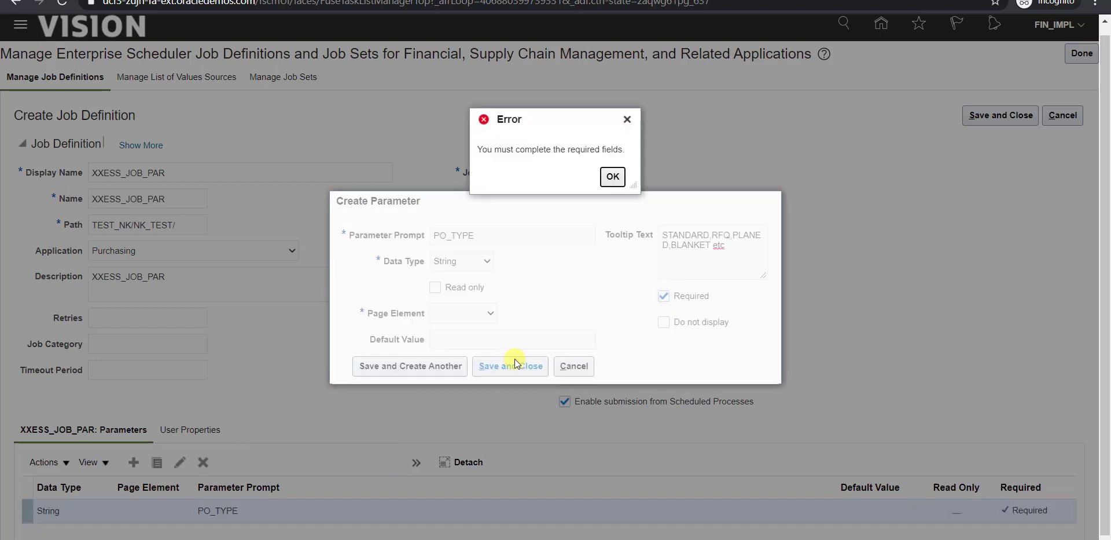
left_click(612, 177)
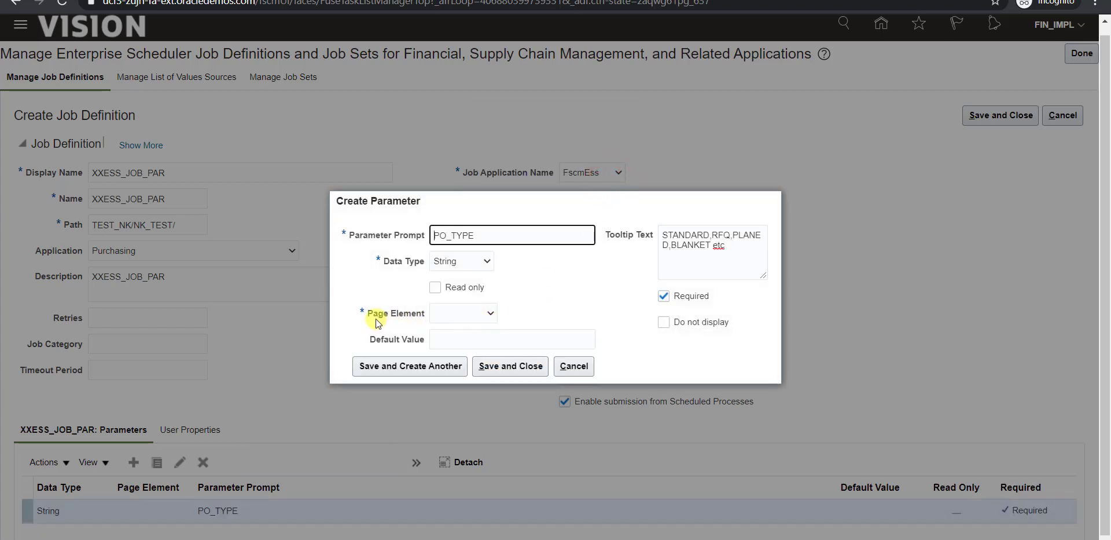
left_click(492, 312)
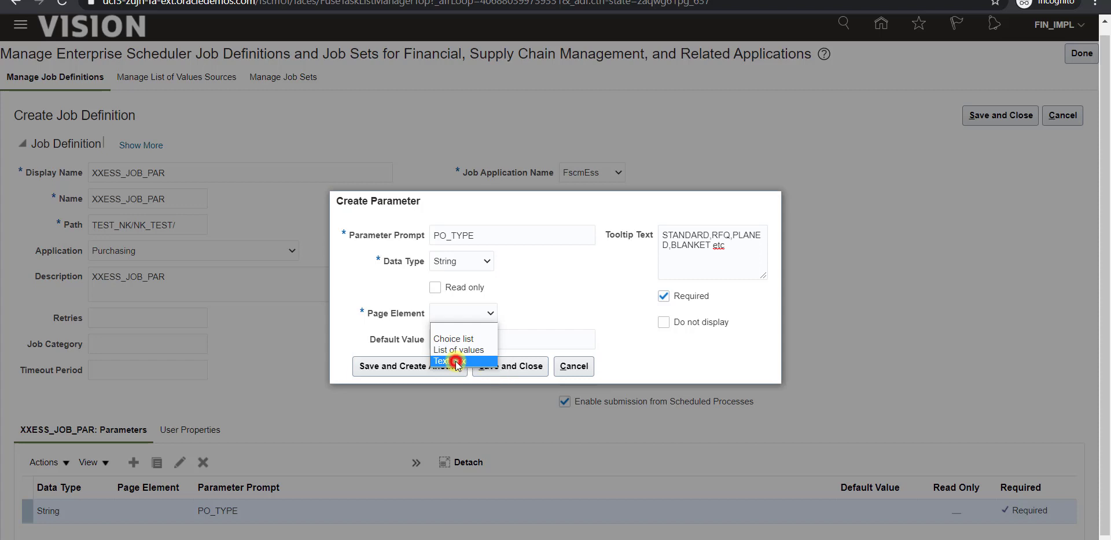
left_click(456, 361)
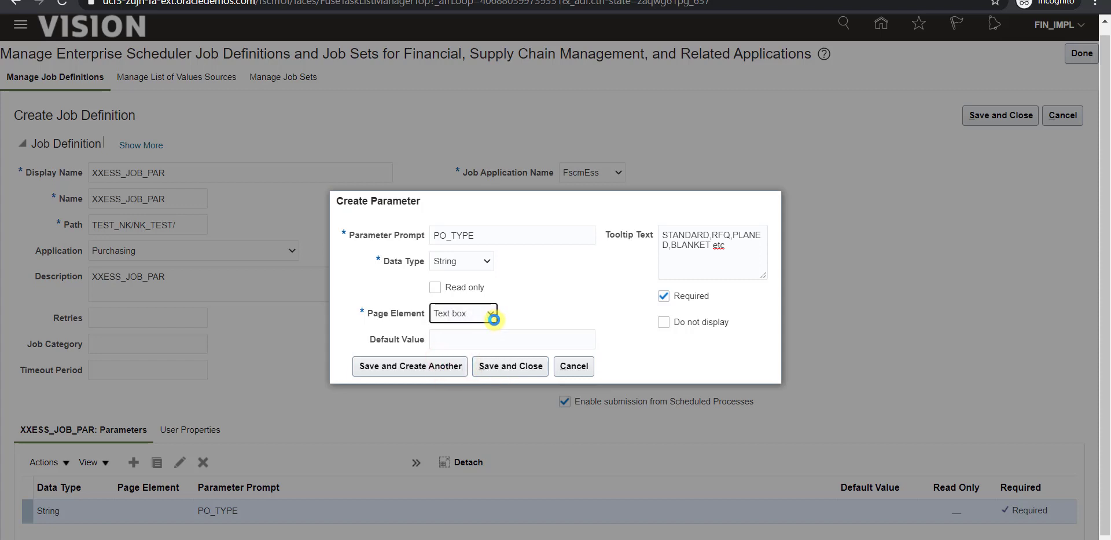
left_click(511, 370)
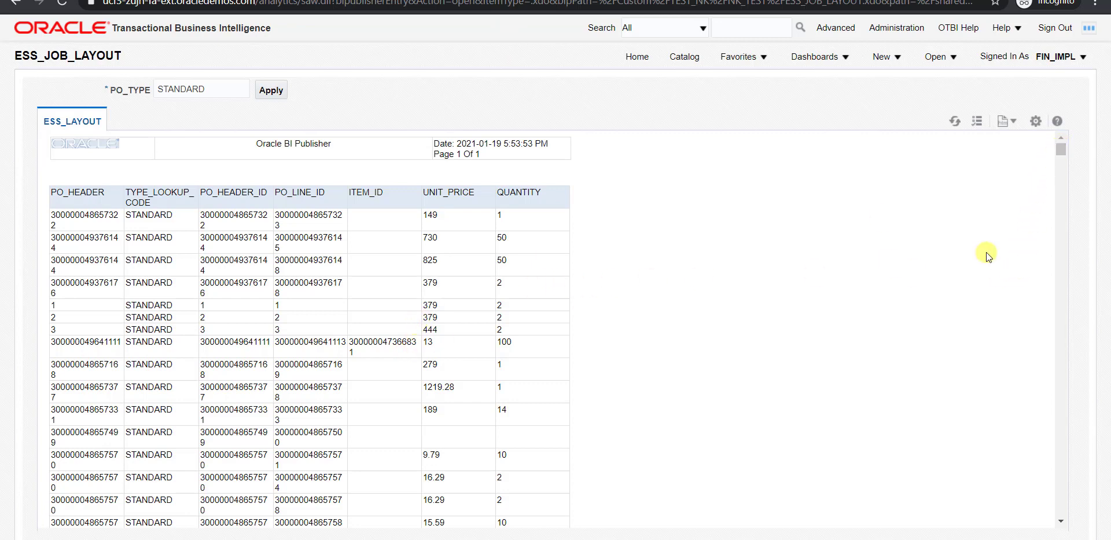
Check the TYPE_LOOKUP_CODE column in the ESS_JOB_LAYOUT report output and return to the job definition page.
left_click(129, 194)
left_click(174, 265)
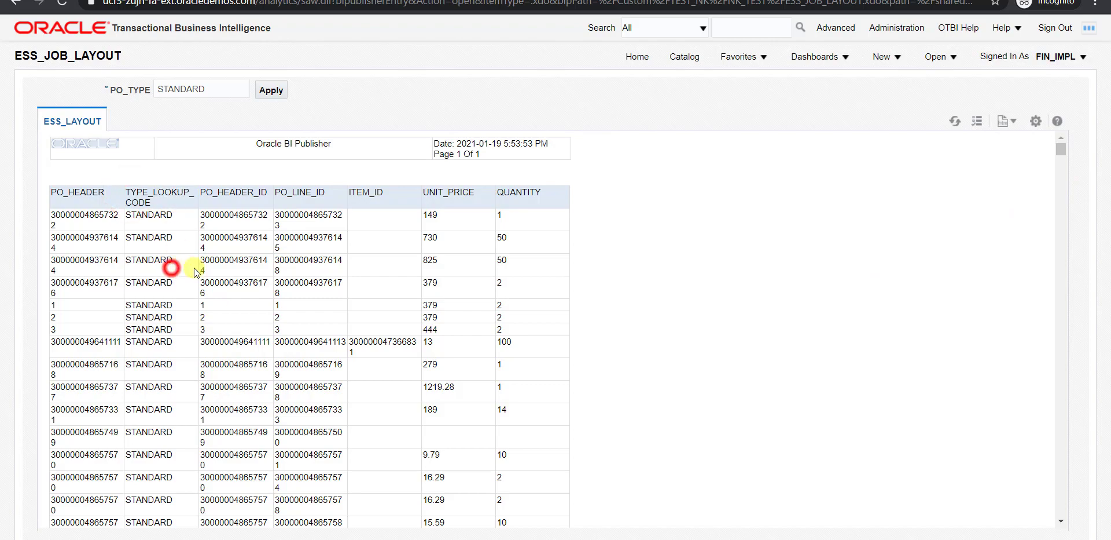
mouse_move(1060, 152)
left_mouse_down()
mouse_move(1047, 231)
mouse_move(1065, 320)
mouse_move(1054, 516)
mouse_move(1051, 151)
left_mouse_up()
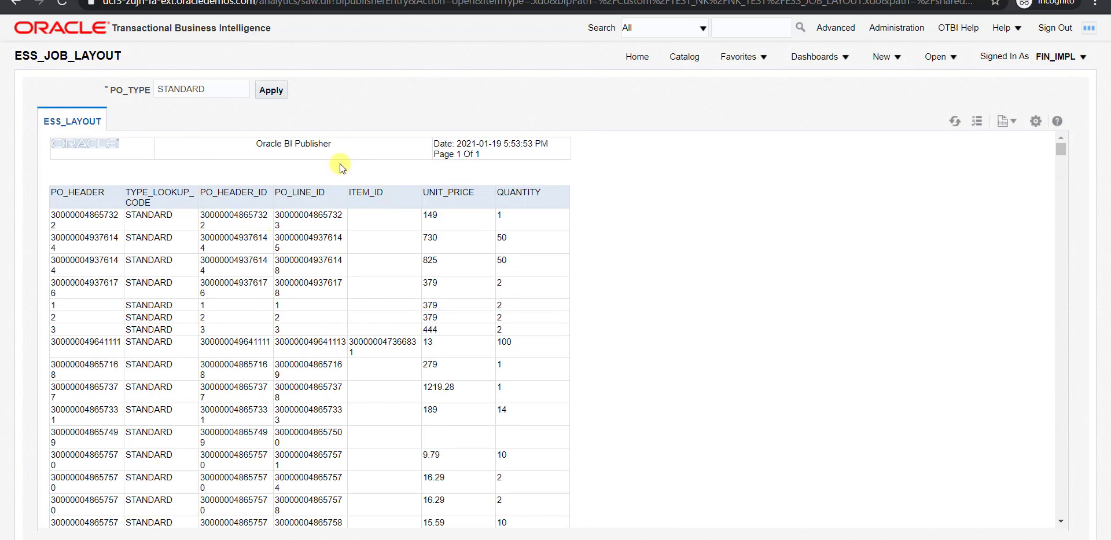
left_click(144, 1)
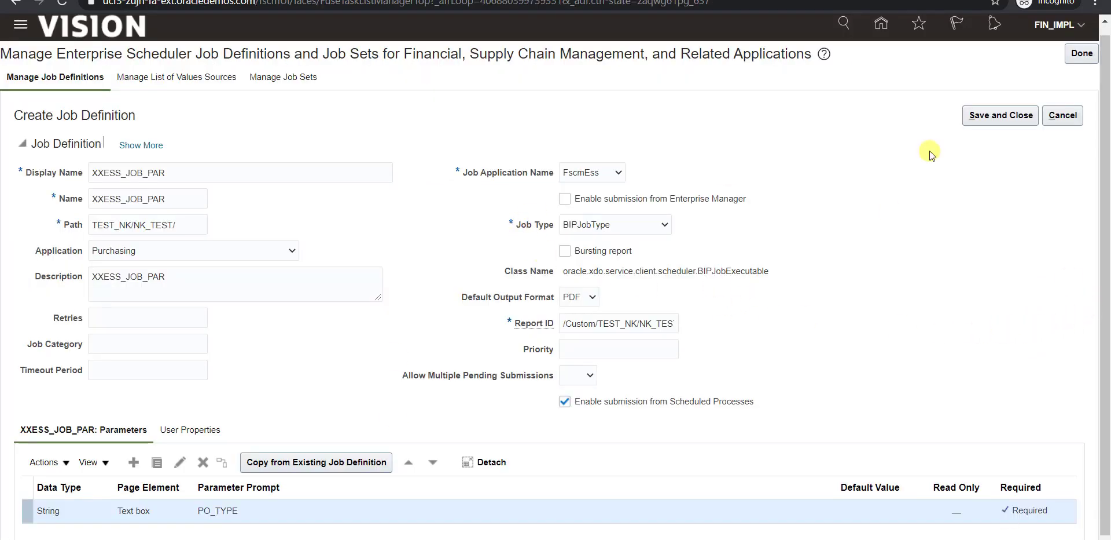
Save the XXESS_JOB_PAR job definition and leave the Enterprise Scheduler job definitions task.
left_click(994, 119)
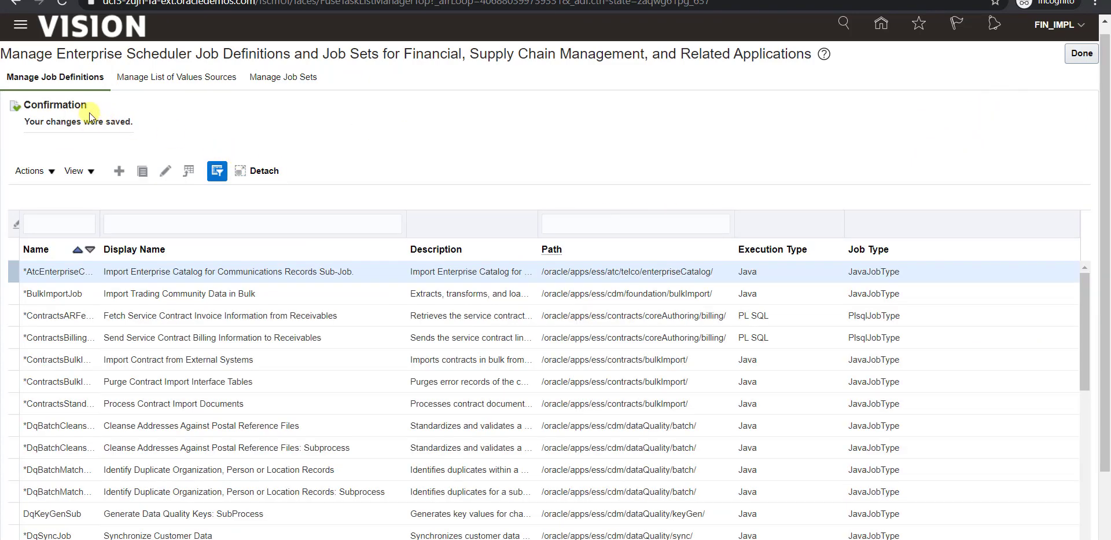
left_click_drag(88, 107, 131, 123)
left_click(219, 128)
left_click(1083, 55)
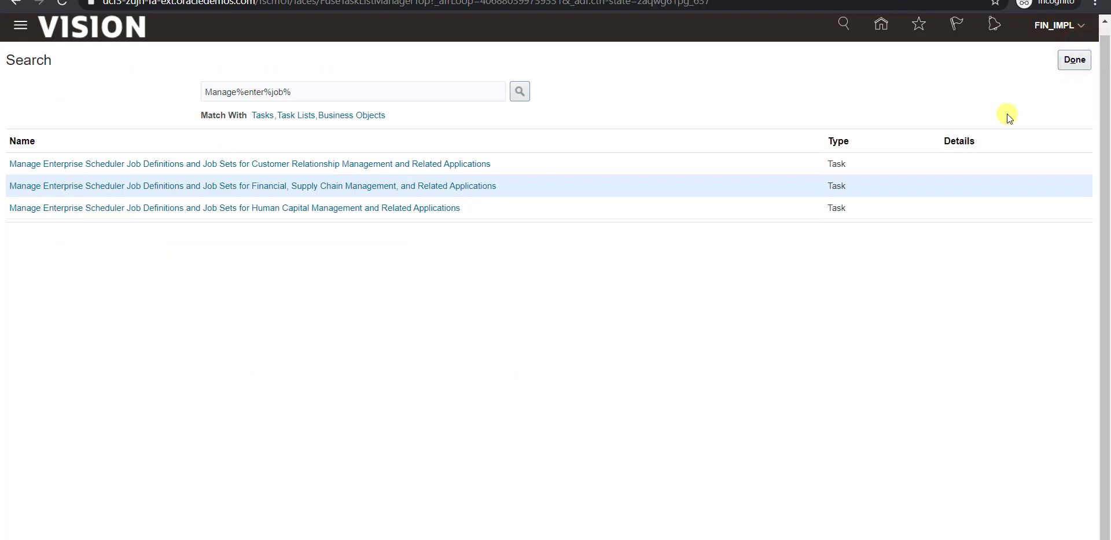
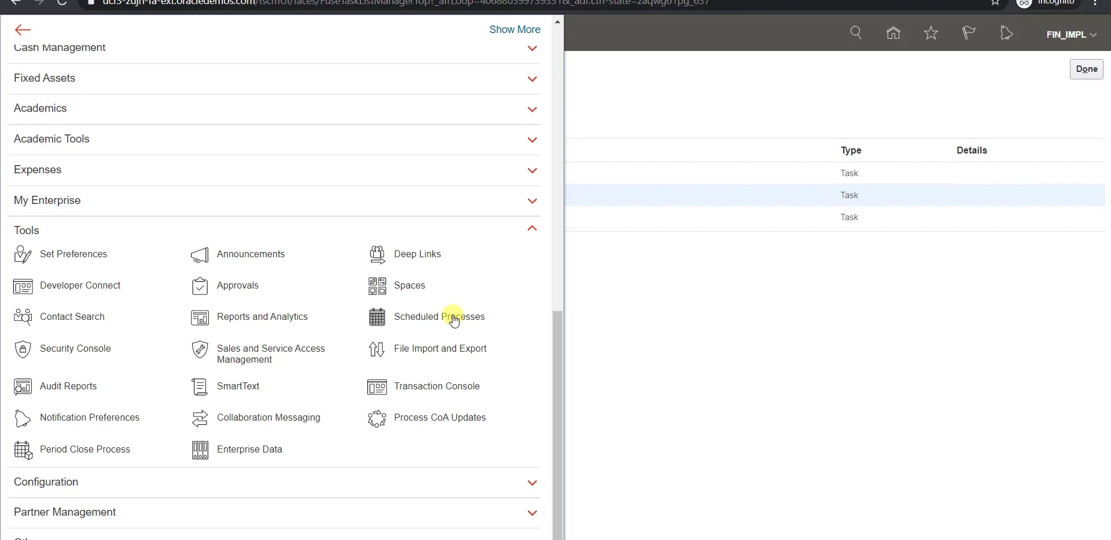
Open Scheduled Processes and start scheduling a new process for the XXESS_JOB_PAR job.
left_click(454, 317)
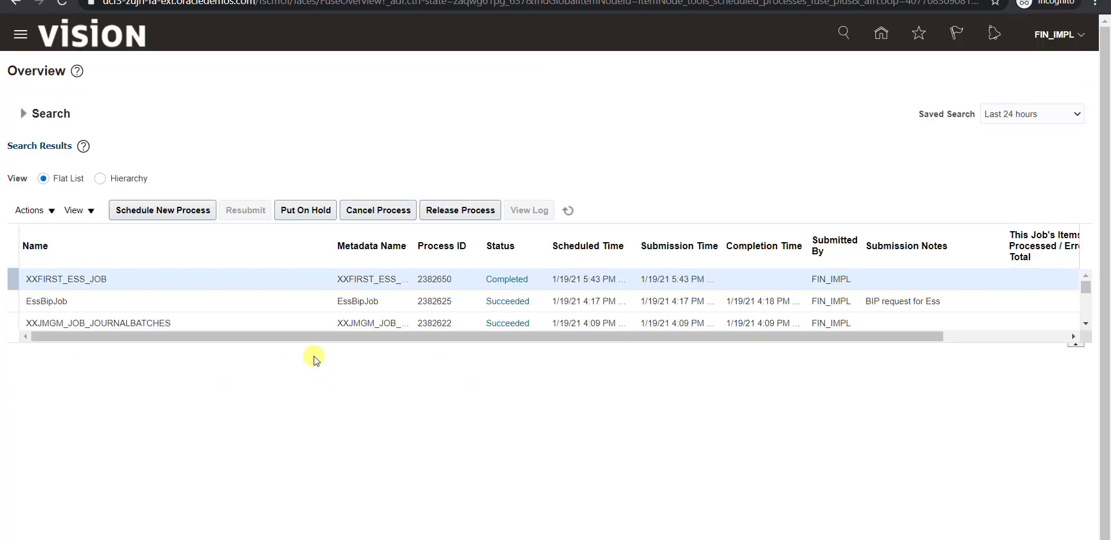
left_click(158, 209)
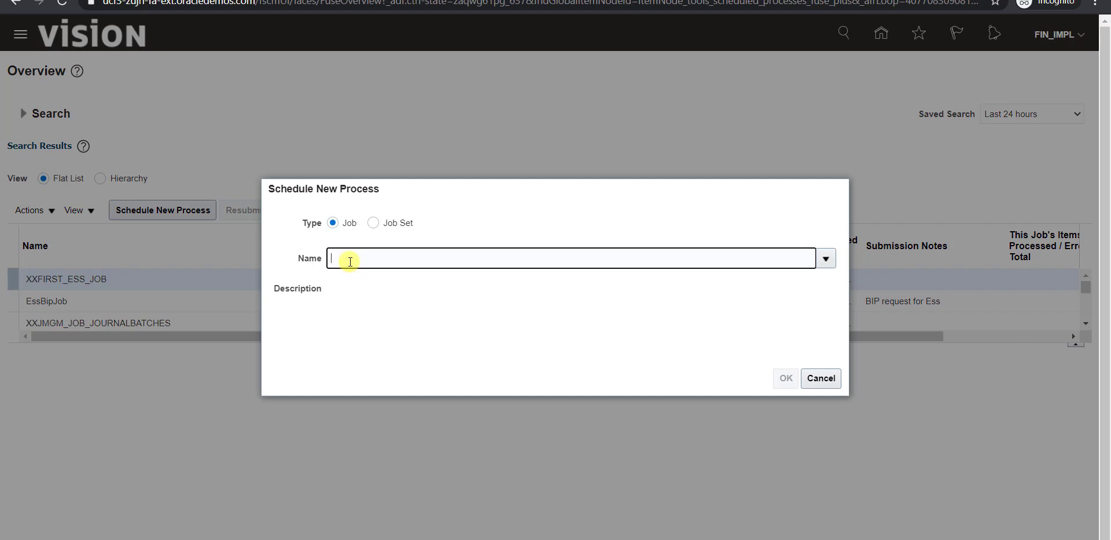
type("XXESS_JOB_PAR")
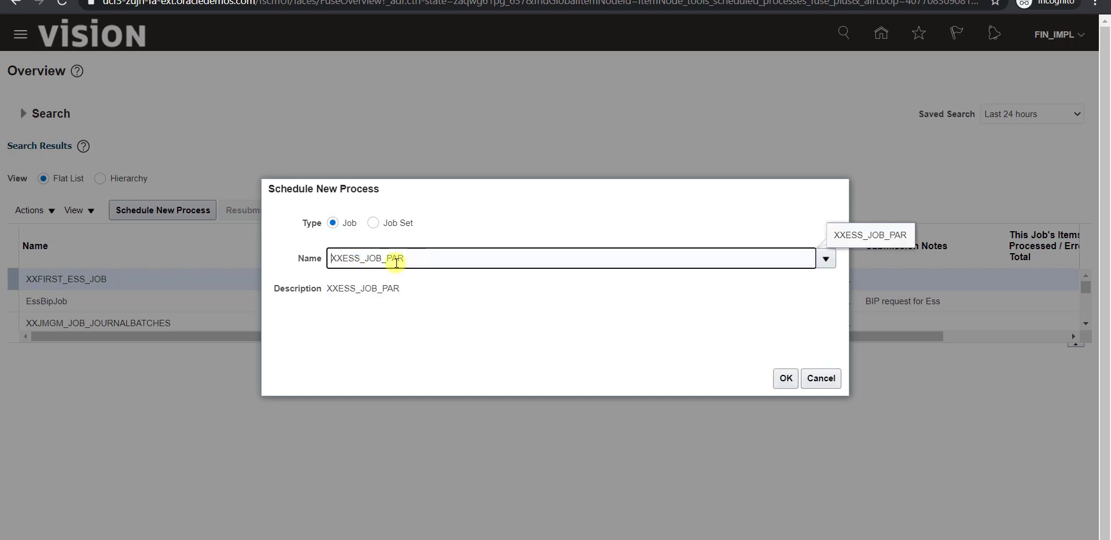
left_click(785, 380)
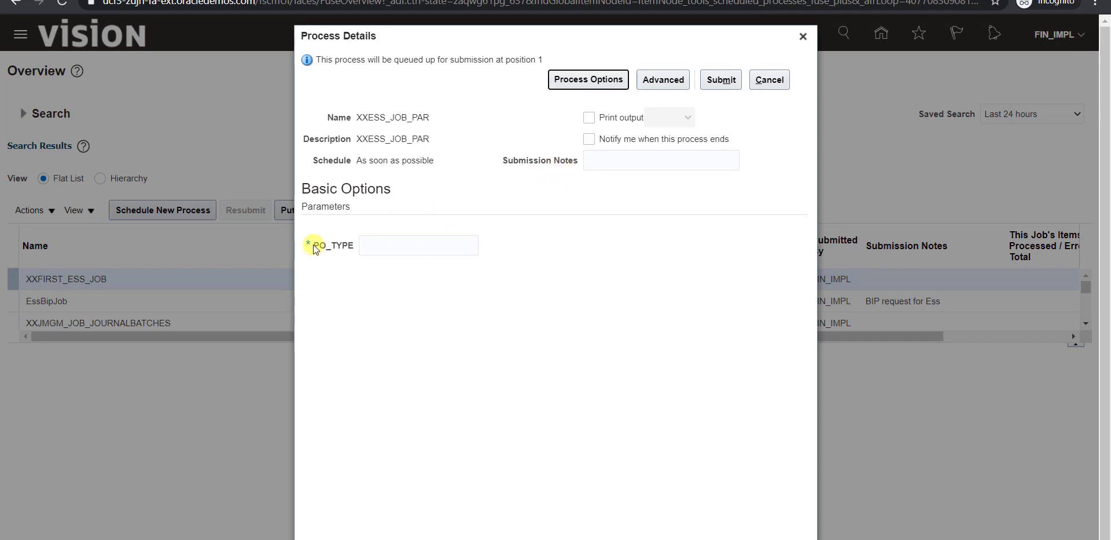
Set the required PO_TYPE parameter to STANDARD, submit the XXESS_JOB_PAR process and close the confirmation.
left_click_drag(313, 246, 355, 256)
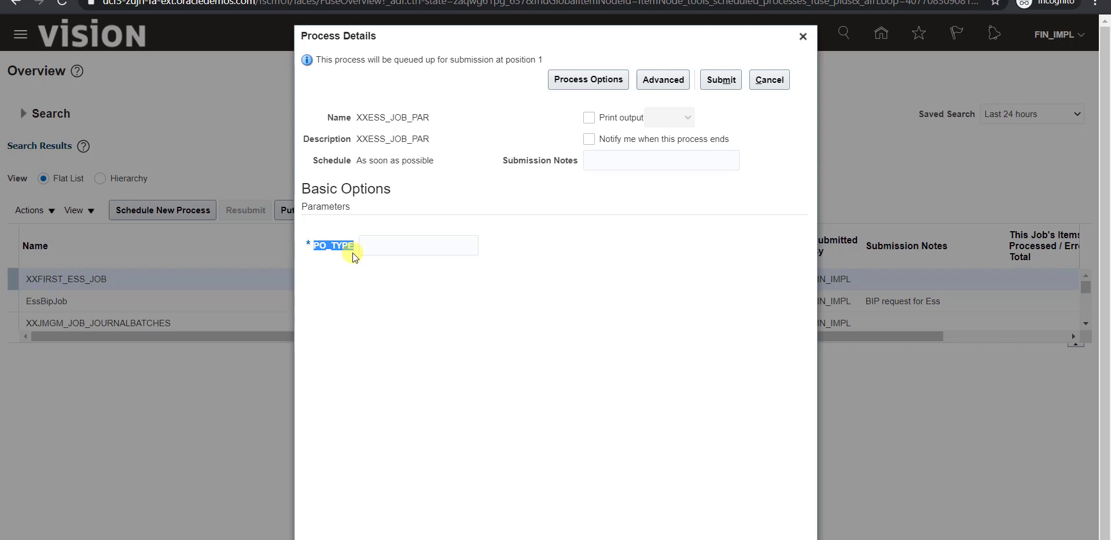
left_click(310, 245)
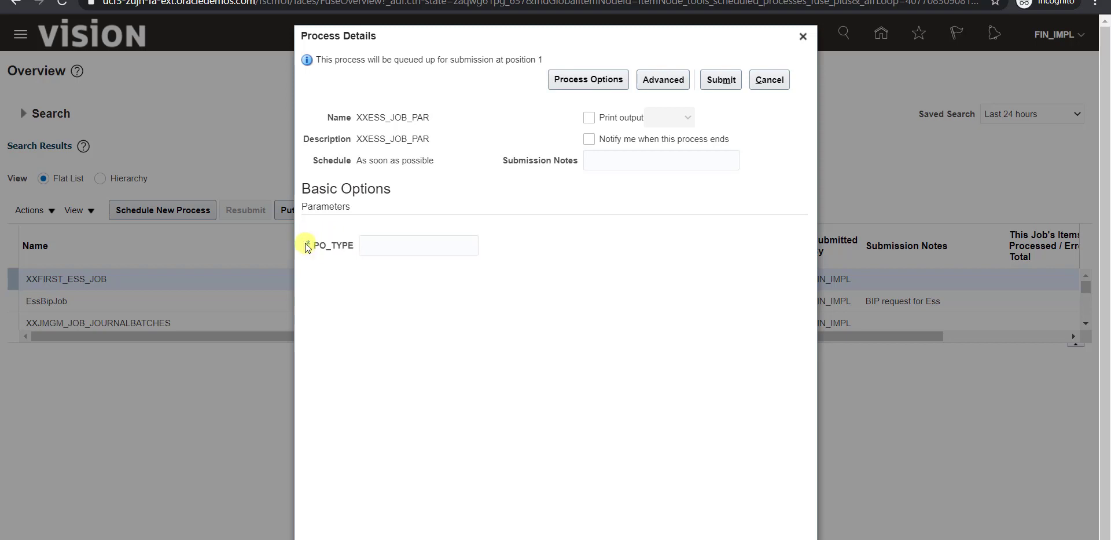
left_click(376, 246)
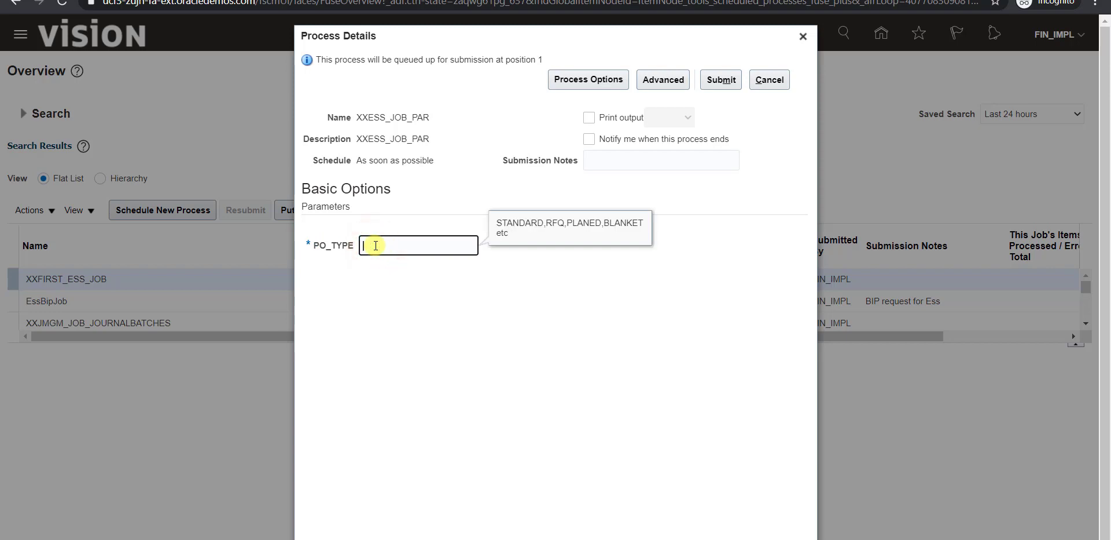
type("S")
left_click(418, 244)
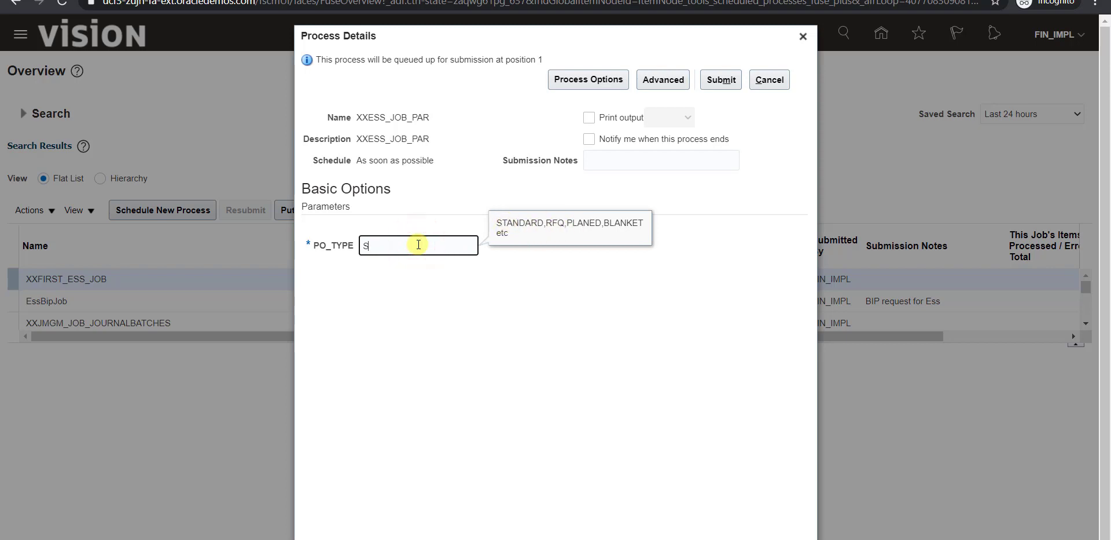
type("TANDARD")
left_click(510, 273)
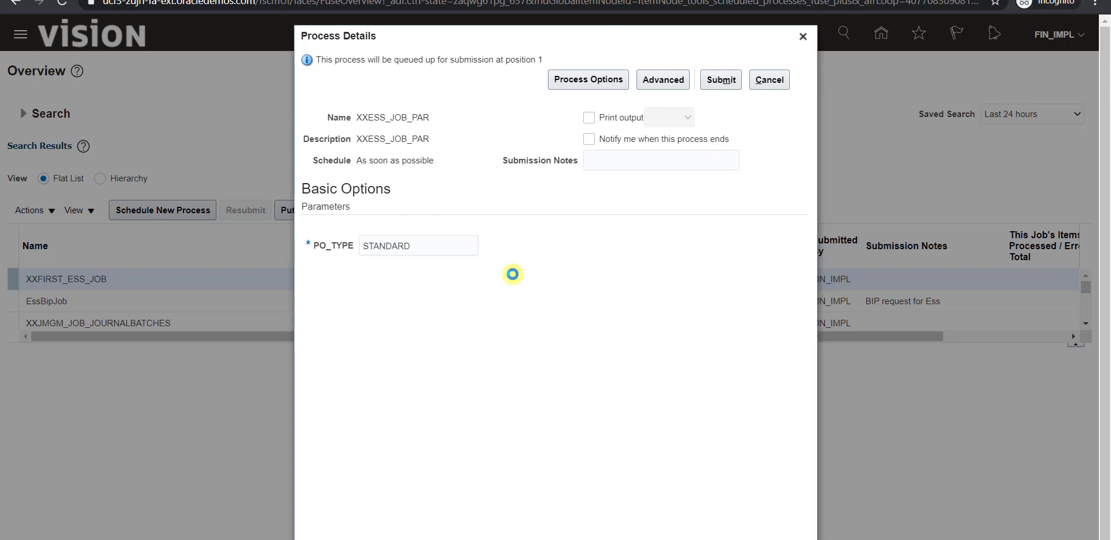
left_click(721, 81)
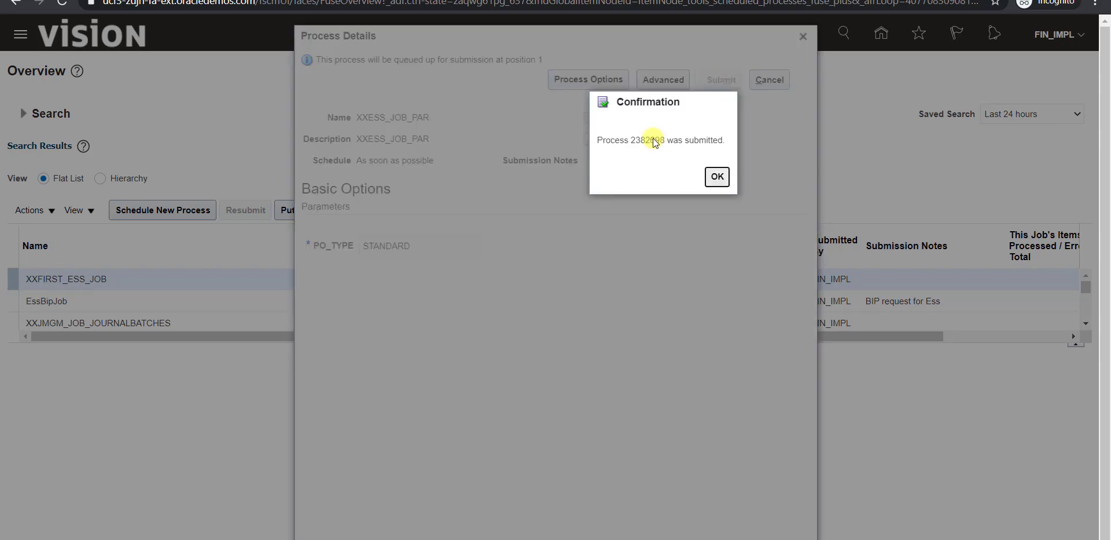
double_click(654, 143)
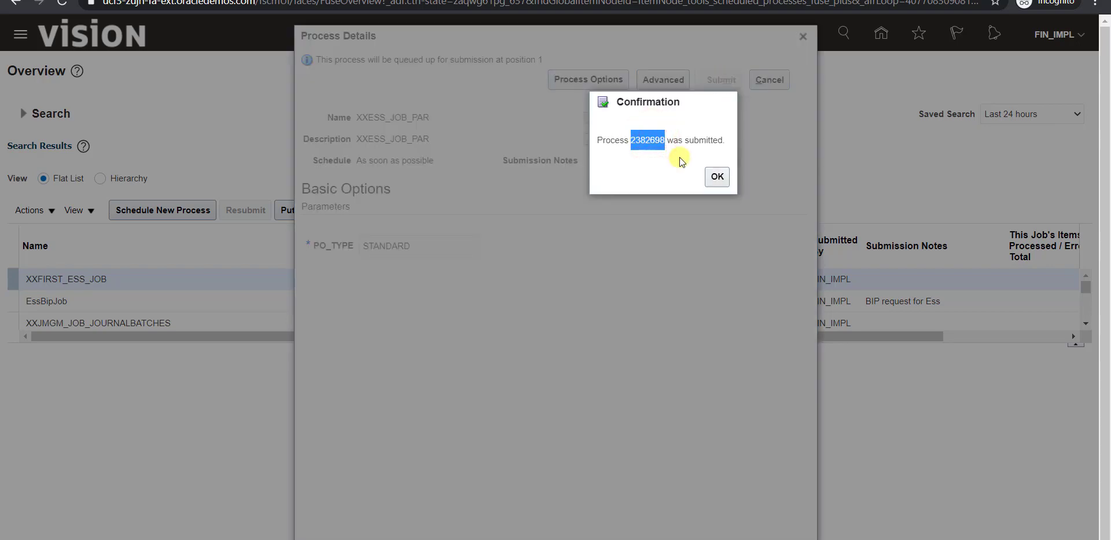
left_click(717, 176)
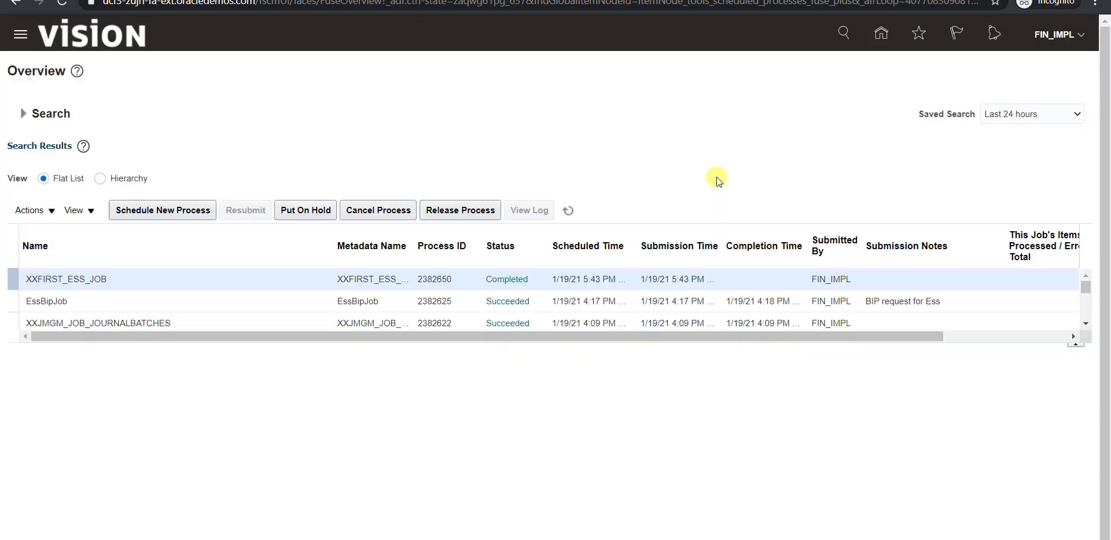
Refresh the scheduled process list to follow the status of the submitted XXESS_JOB_PAR run.
left_click(567, 212)
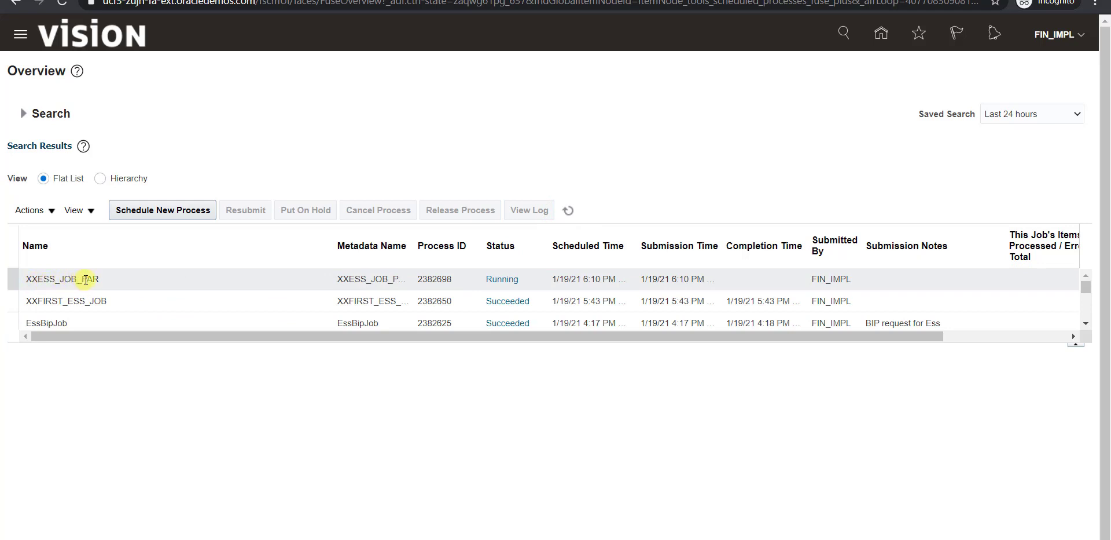
left_click(568, 210)
left_click(567, 209)
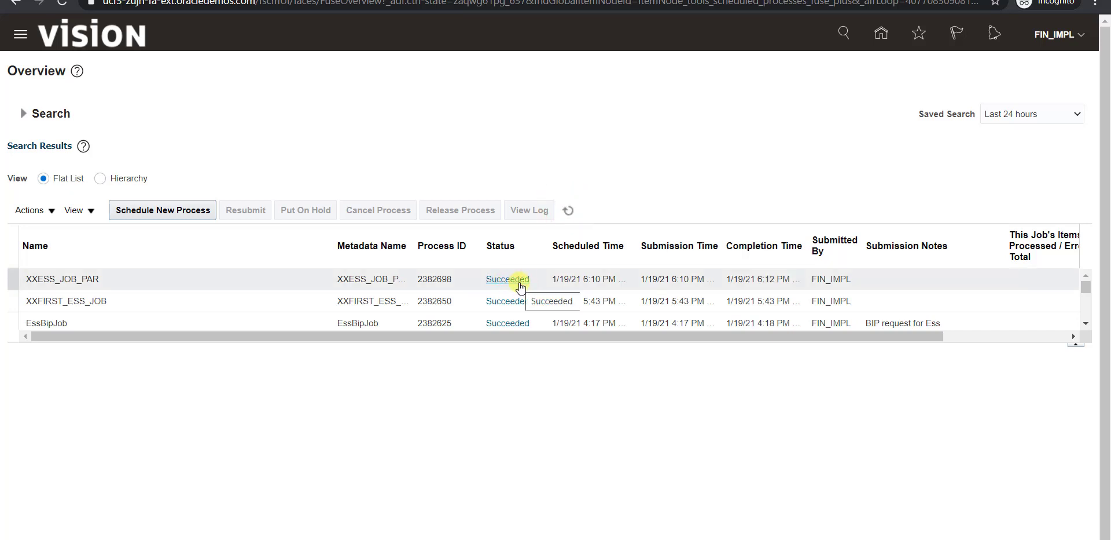
Open the details of the XXESS_JOB_PAR run and view its attached log file.
left_click(516, 282)
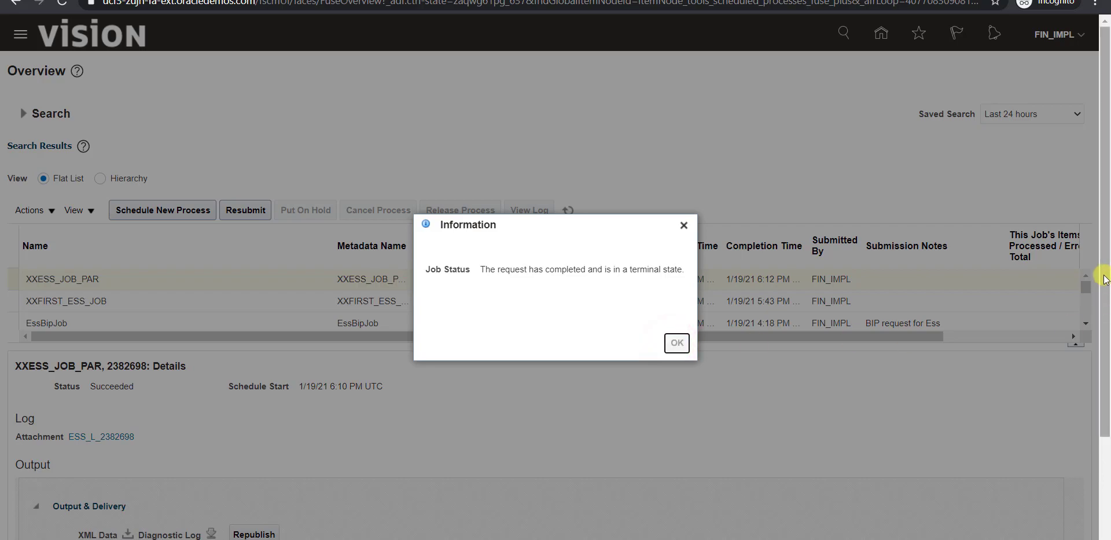
scroll(1105, 278, "down", 3)
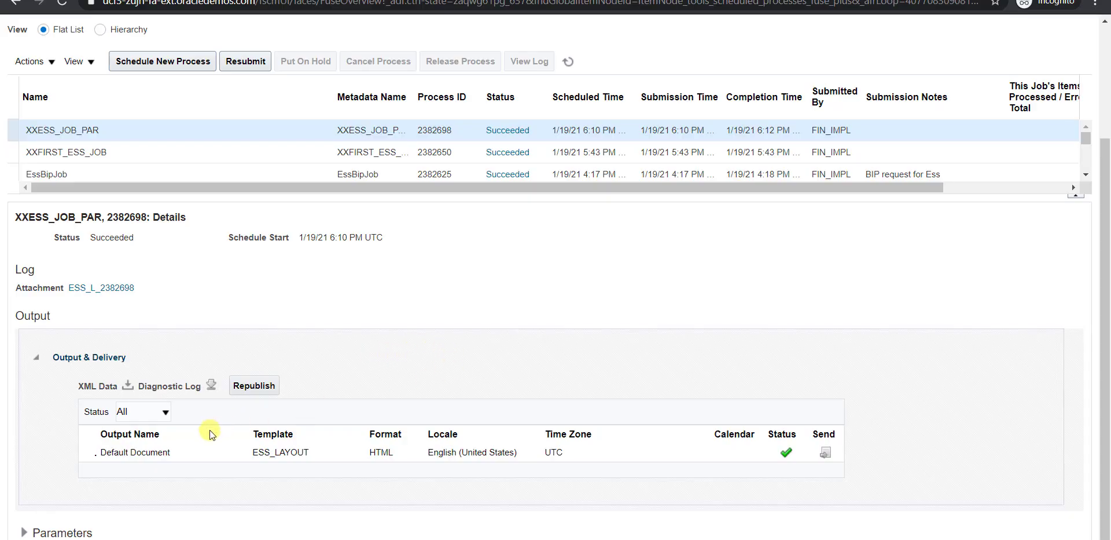
left_click(111, 289)
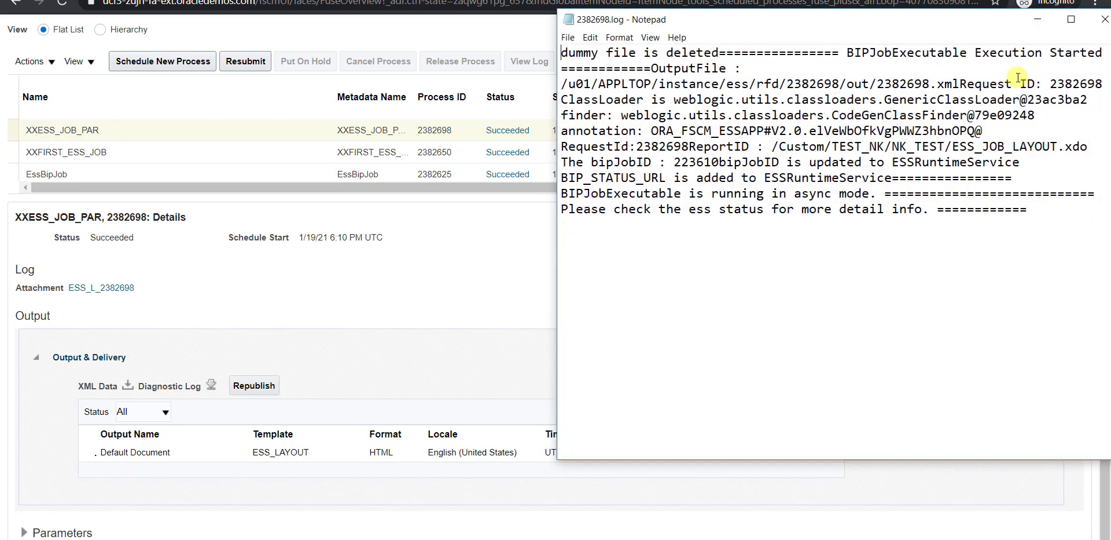
Open the run's Default Document output and examine the TYPE_LOOKUP_CODE column in the ESS_JOB_LAYOUT report.
left_click(145, 455)
left_click(143, 454)
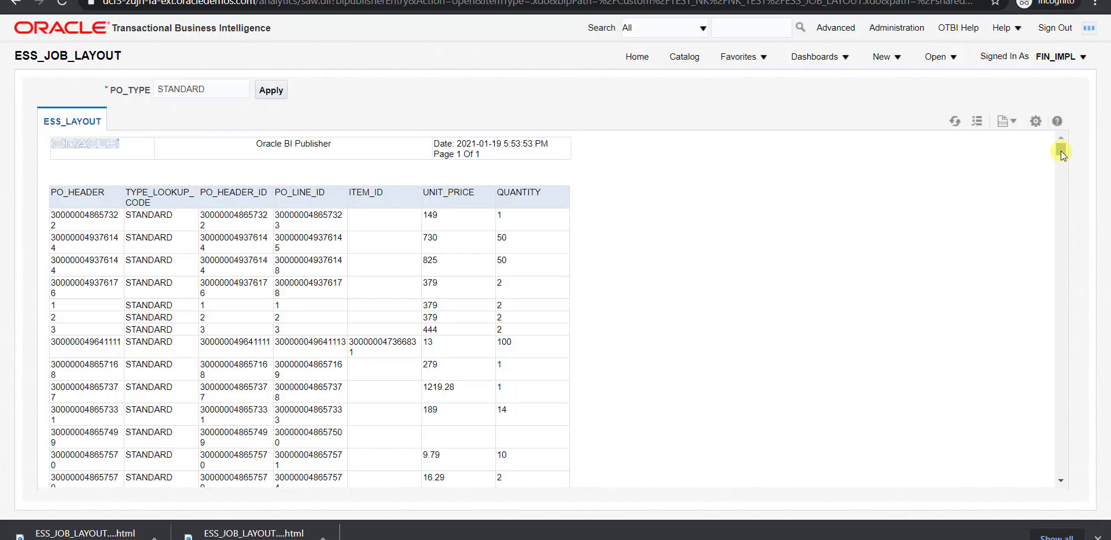
left_click_drag(1061, 148, 1058, 136)
double_click(128, 194)
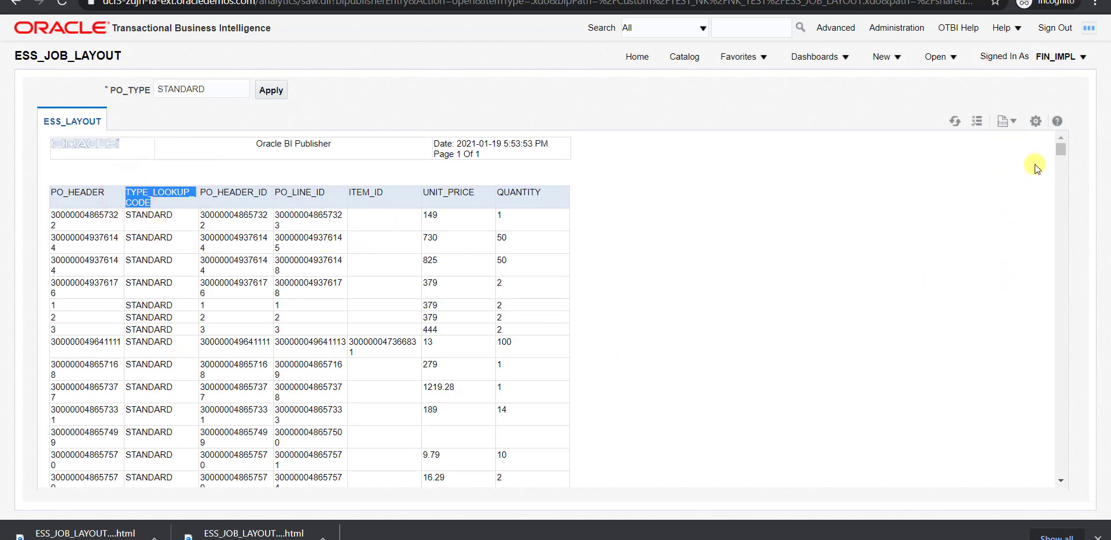
mouse_move(1062, 147)
left_mouse_down()
mouse_move(1070, 191)
mouse_move(1062, 149)
left_mouse_up()
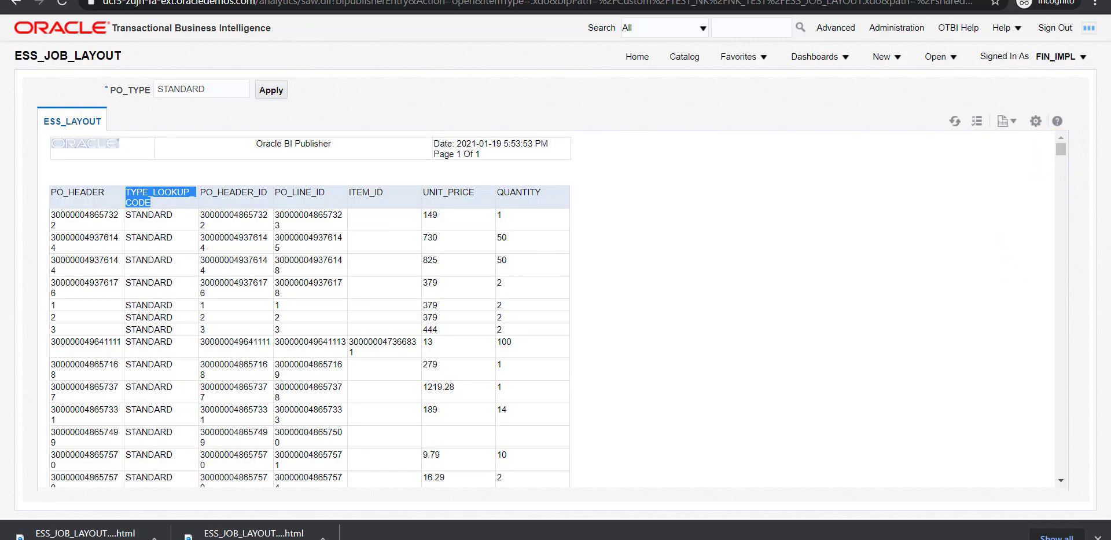